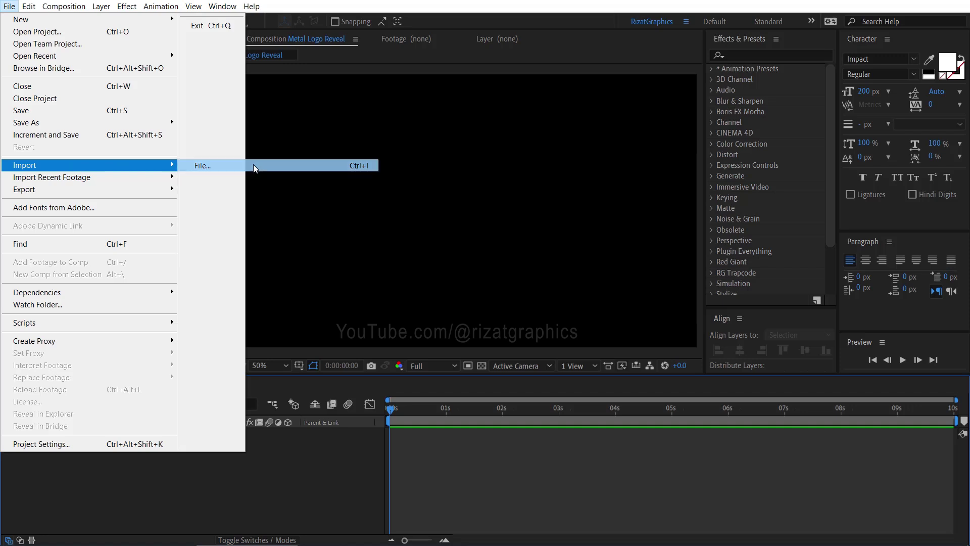
Import the Logo and Metal images from the Metal Logo Reveal folder as footage.
{"action": "left_click", "coordinate": [253, 164]}
{"action": "left_click_drag", "start_coordinate": [253, 164], "coordinate": [153, 129]}
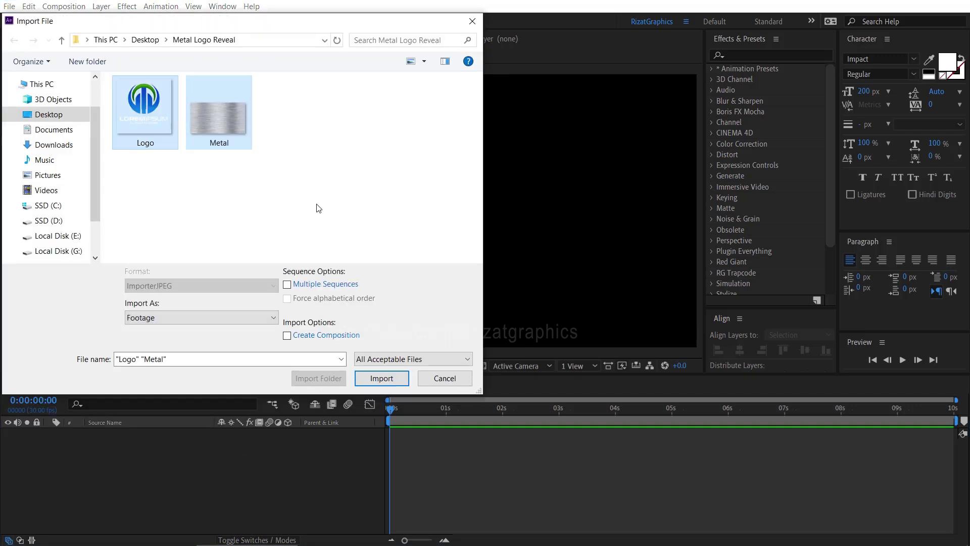
{"action": "left_click", "coordinate": [381, 383]}
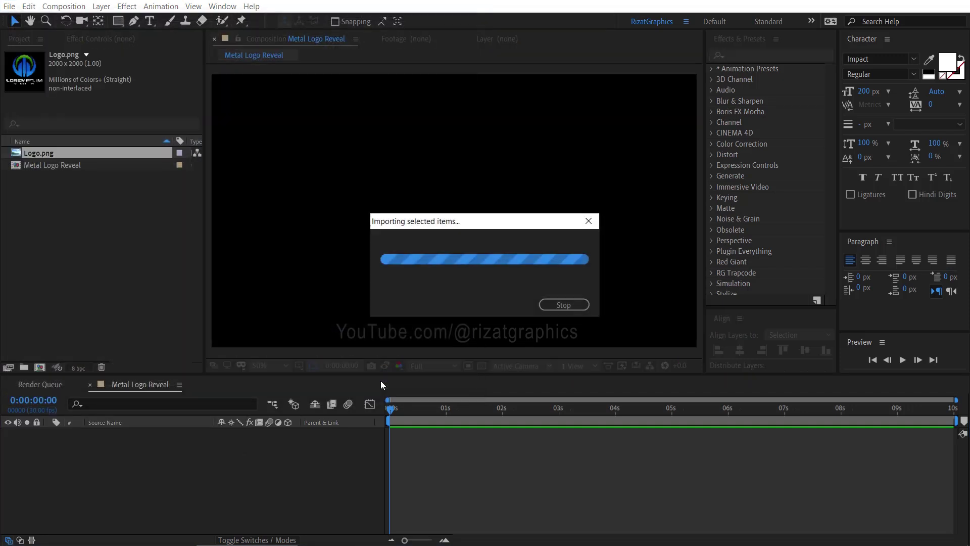
Add Logo.png to the Metal Logo Reveal composition and set its scale to 35%.
{"action": "left_click", "coordinate": [68, 239]}
{"action": "left_click_drag", "start_coordinate": [49, 150], "coordinate": [108, 445]}
{"action": "key", "text": "s"}
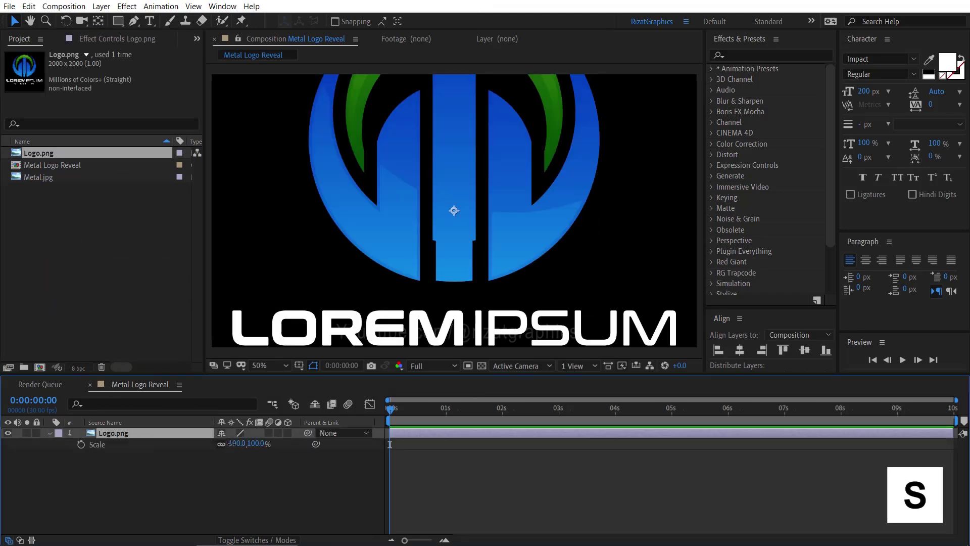
{"action": "left_click", "coordinate": [236, 443]}
{"action": "type", "text": "35"}
{"action": "key", "text": "Return"}
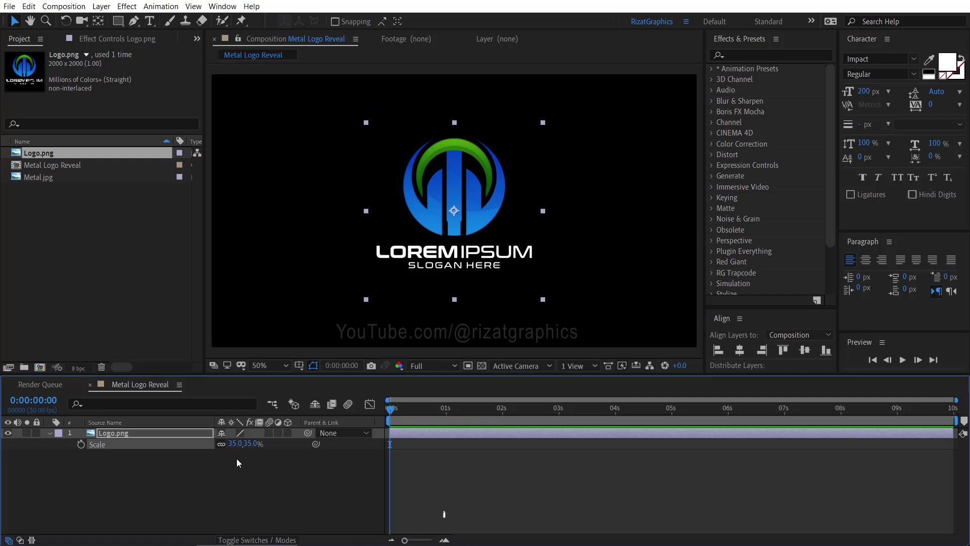
{"action": "left_click", "coordinate": [237, 458]}
{"action": "left_click", "coordinate": [48, 432]}
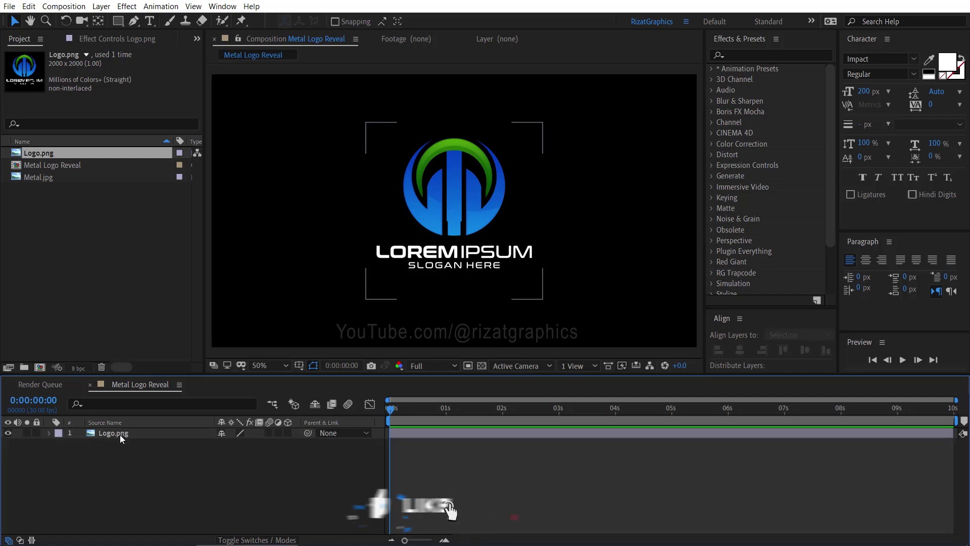
Pre-compose the Logo.png layer as "Logo Comp", moving all attributes into the new composition.
{"action": "left_click", "coordinate": [120, 434]}
{"action": "right_click", "coordinate": [122, 434]}
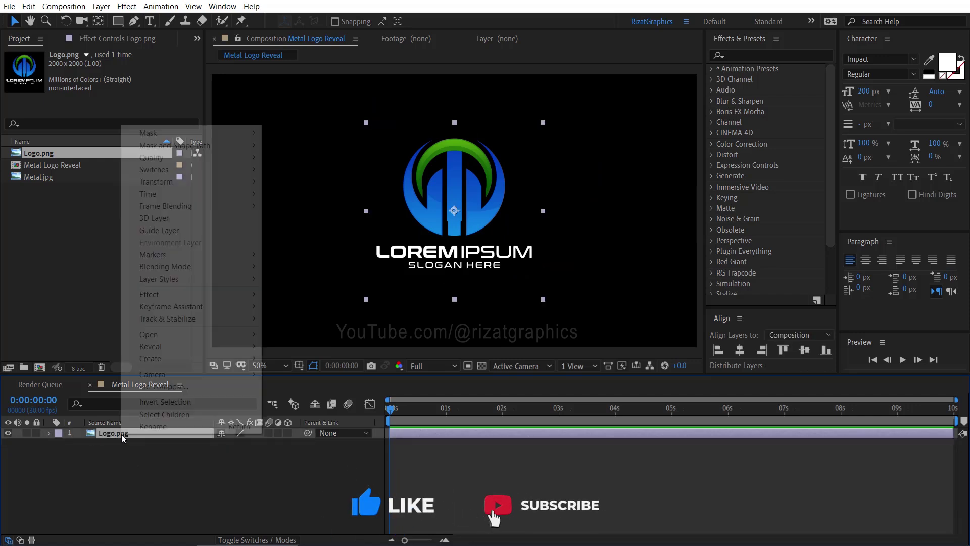
{"action": "left_click", "coordinate": [187, 387]}
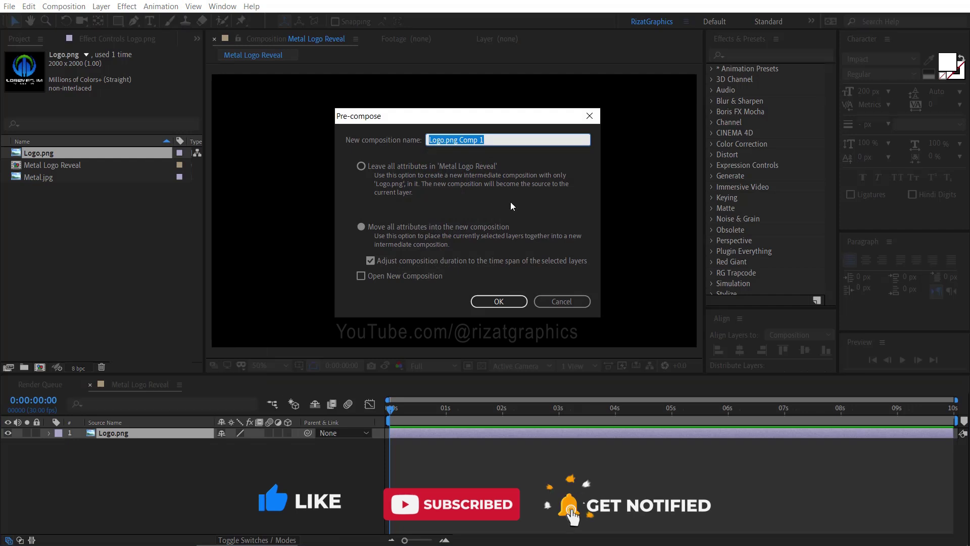
{"action": "type", "text": "Logo Comp"}
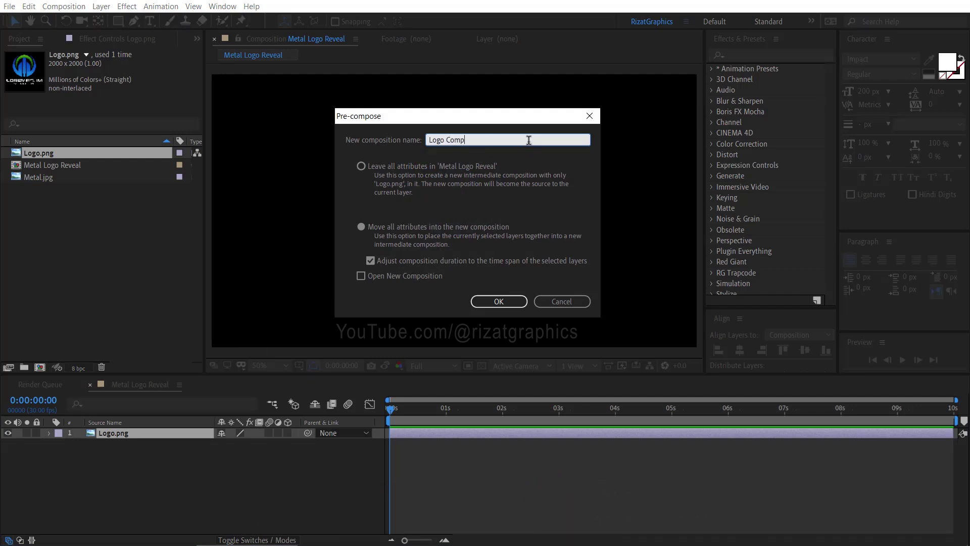
{"action": "left_click", "coordinate": [462, 226]}
{"action": "left_click", "coordinate": [489, 301]}
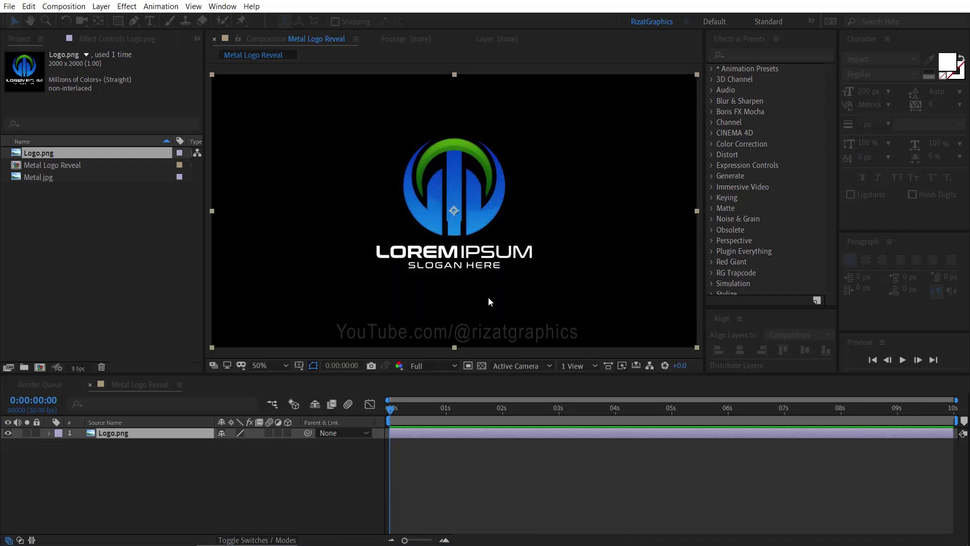
Duplicate the Logo Comp layer and pre-compose the lower copy as "Blob", moving all attributes into the new composition.
{"action": "key", "text": "ctrl+d"}
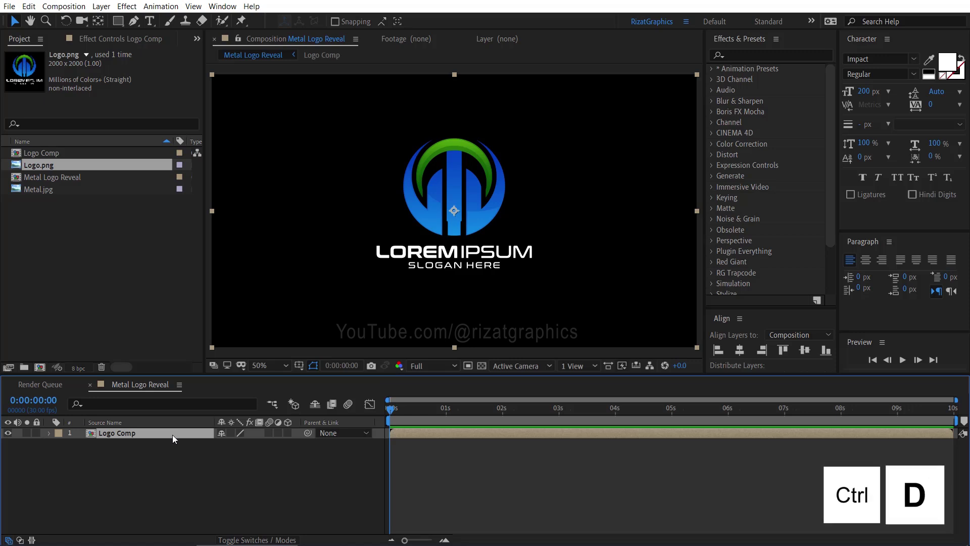
{"action": "key", "text": "ctrl+d"}
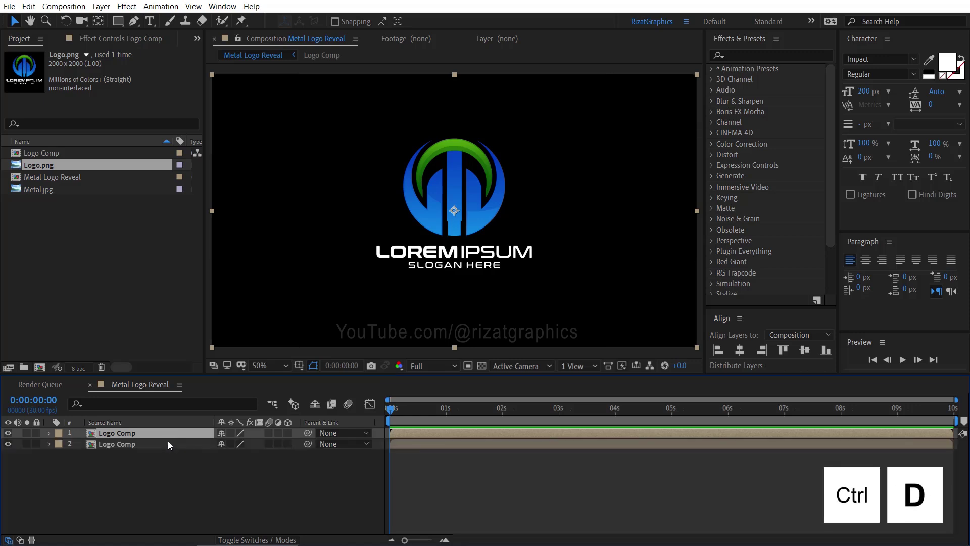
{"action": "left_click", "coordinate": [166, 444]}
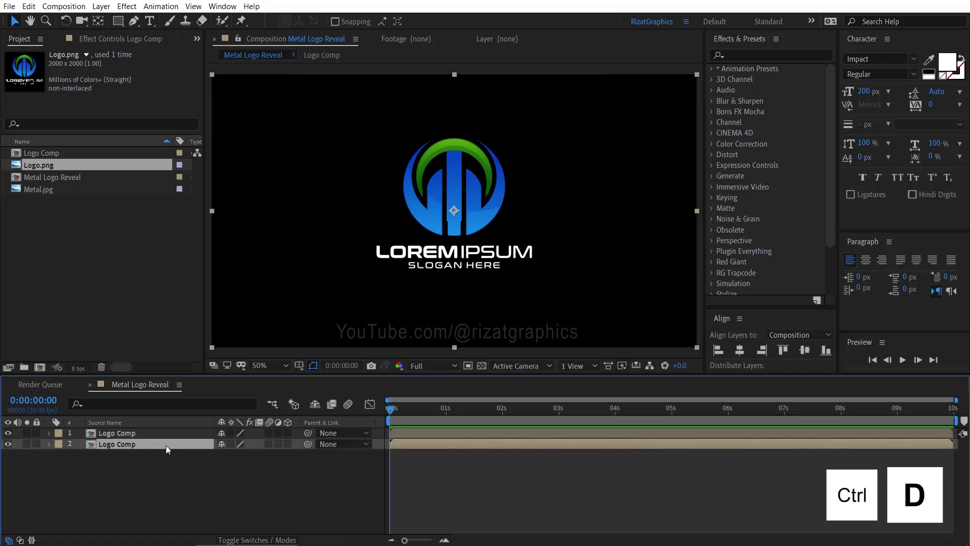
{"action": "right_click", "coordinate": [166, 445]}
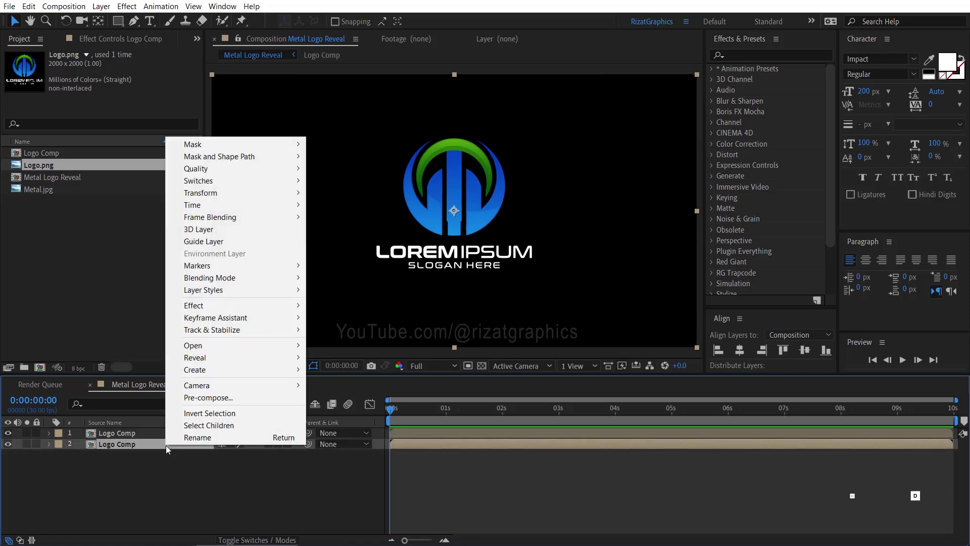
{"action": "left_click", "coordinate": [228, 397]}
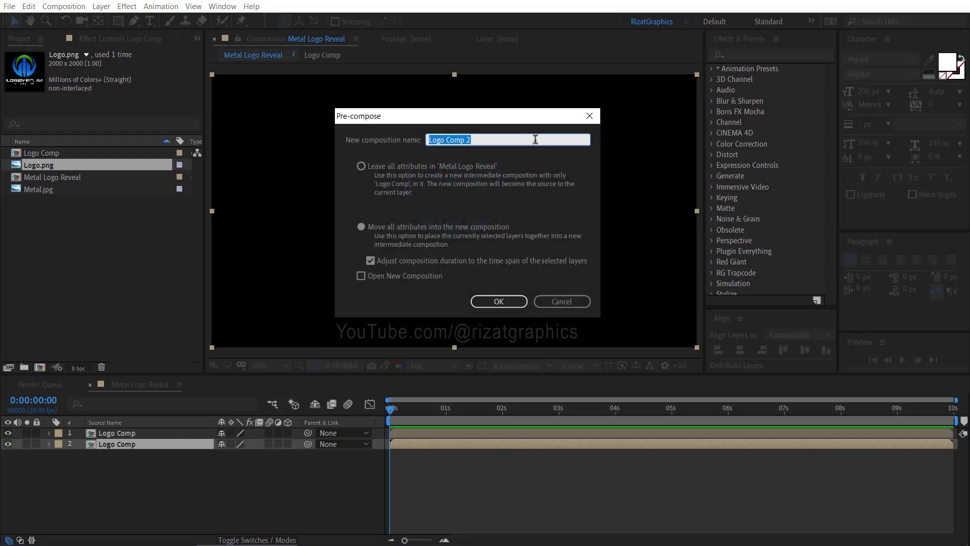
{"action": "type", "text": "Blob"}
{"action": "left_click", "coordinate": [478, 226]}
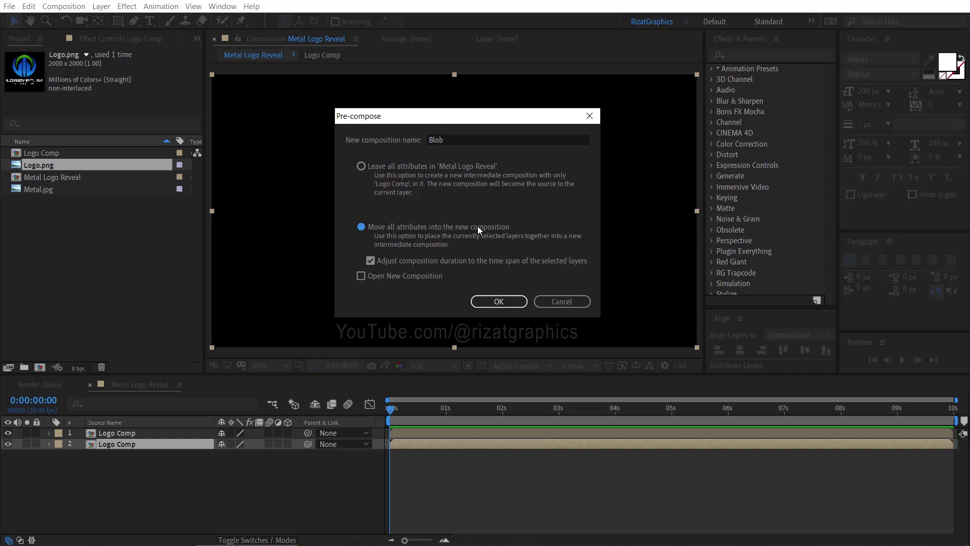
{"action": "left_click", "coordinate": [491, 302]}
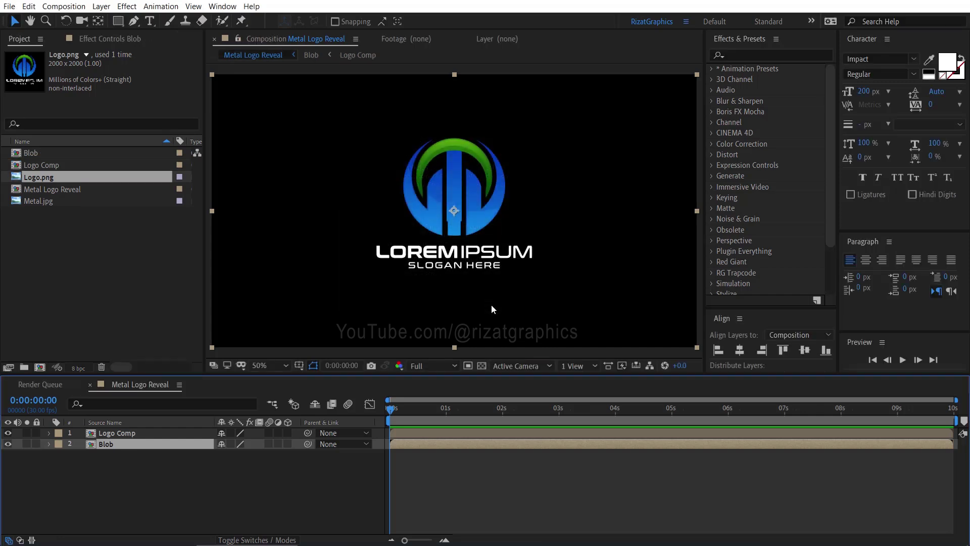
Open the Blob composition and apply the Fill effect to its Logo Comp layer.
{"action": "double_click", "coordinate": [157, 446]}
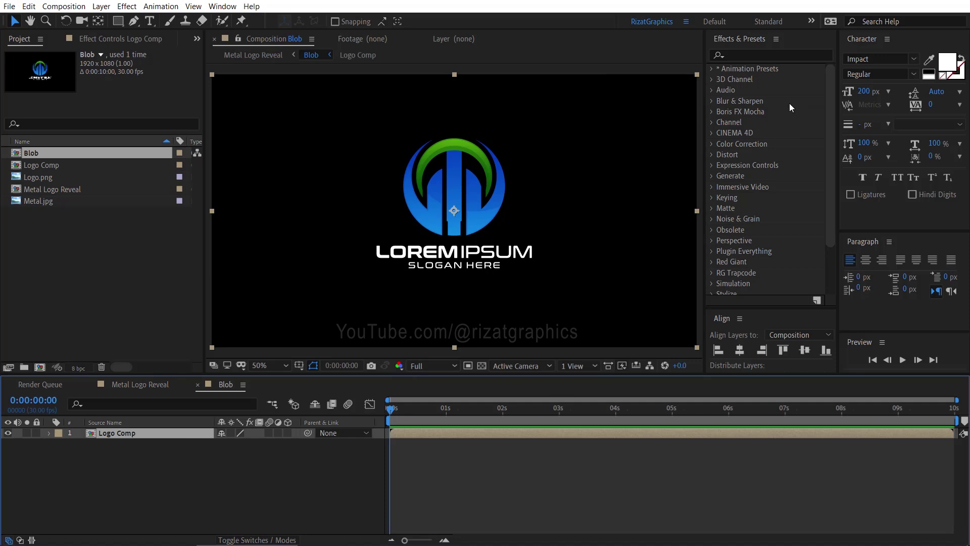
{"action": "left_click", "coordinate": [791, 57]}
{"action": "type", "text": "F"}
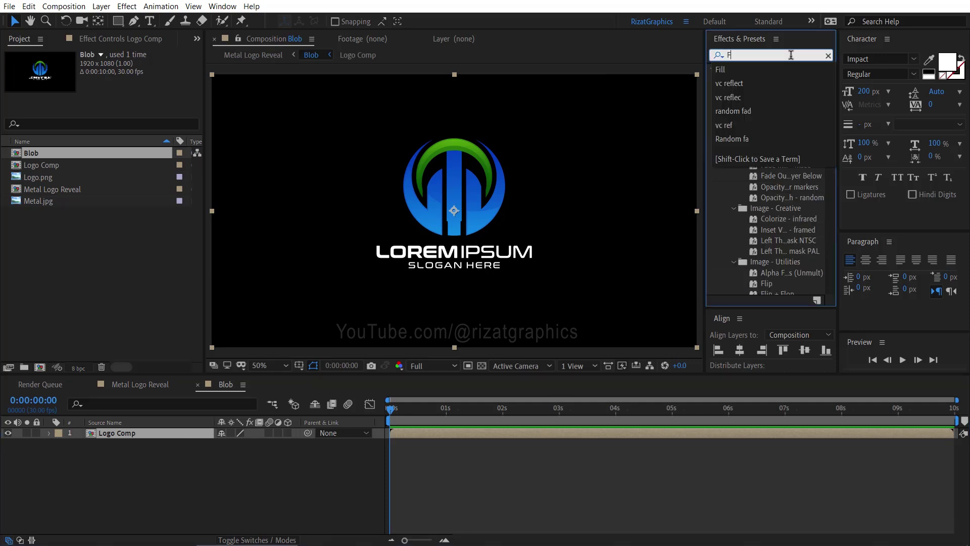
{"action": "type", "text": "ill"}
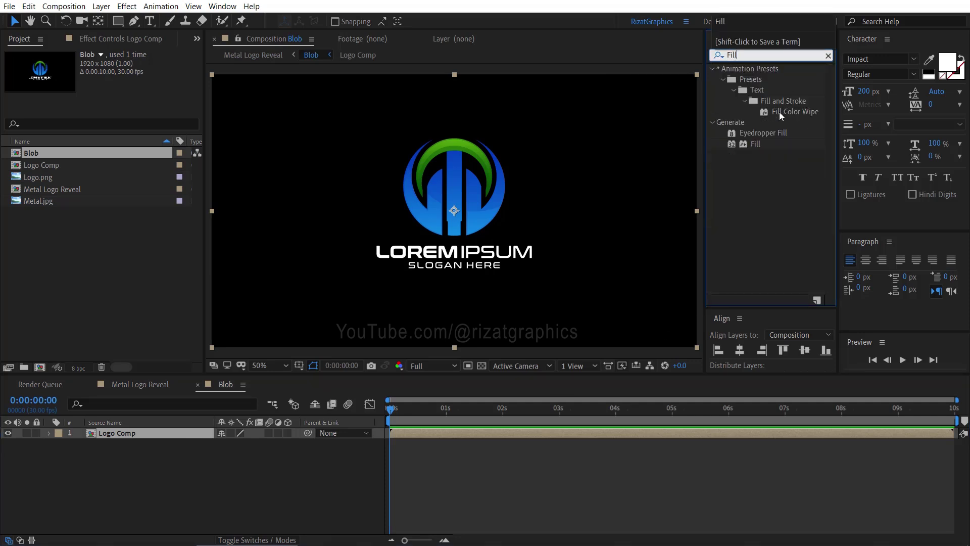
{"action": "left_click_drag", "start_coordinate": [756, 143], "coordinate": [475, 199]}
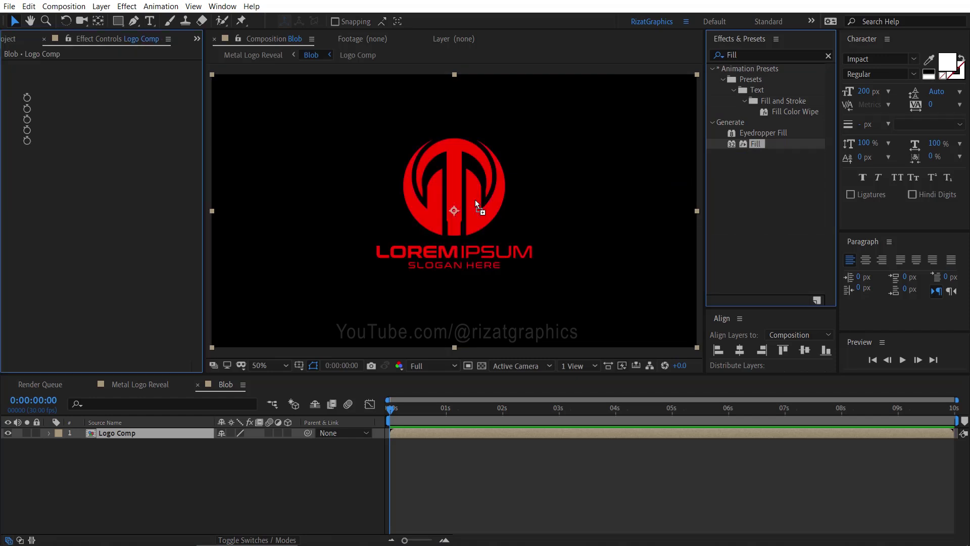
Set the Fill effect's color on the Logo Comp layer to white.
{"action": "left_click", "coordinate": [119, 98]}
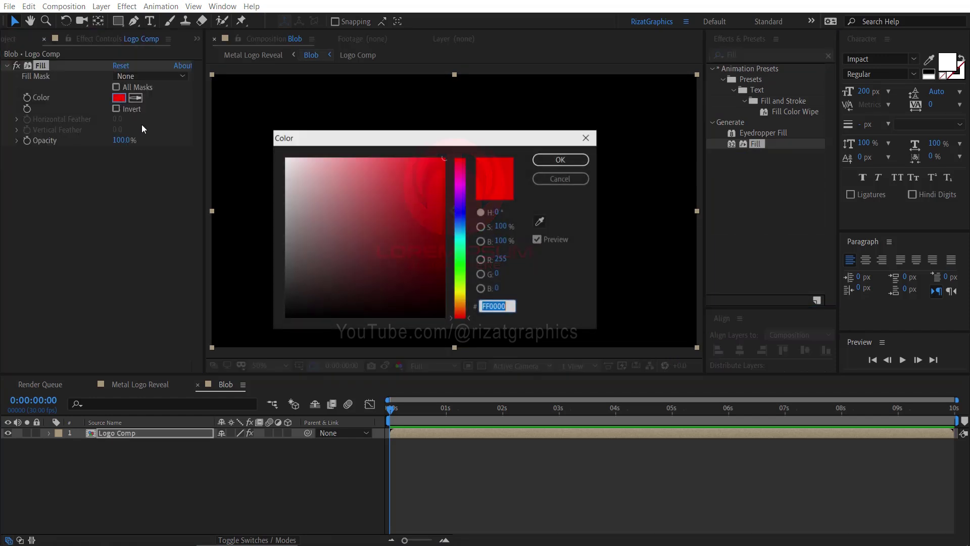
{"action": "left_click", "coordinate": [286, 158]}
{"action": "left_click_drag", "start_coordinate": [364, 142], "coordinate": [417, 136]}
{"action": "left_click", "coordinate": [620, 152]}
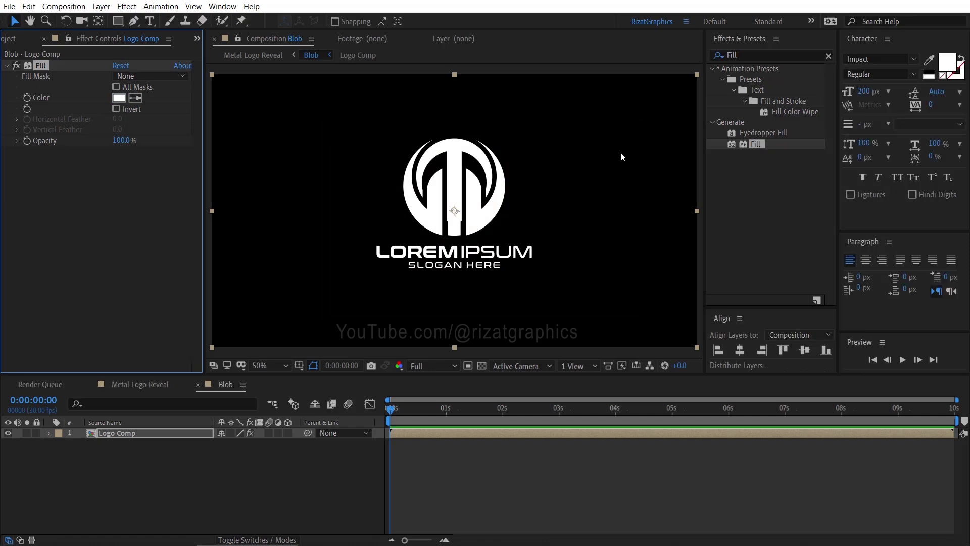
Return to the Metal Logo Reveal composition, duplicate its Logo Comp layer and hide the upper copy.
{"action": "left_click", "coordinate": [146, 385]}
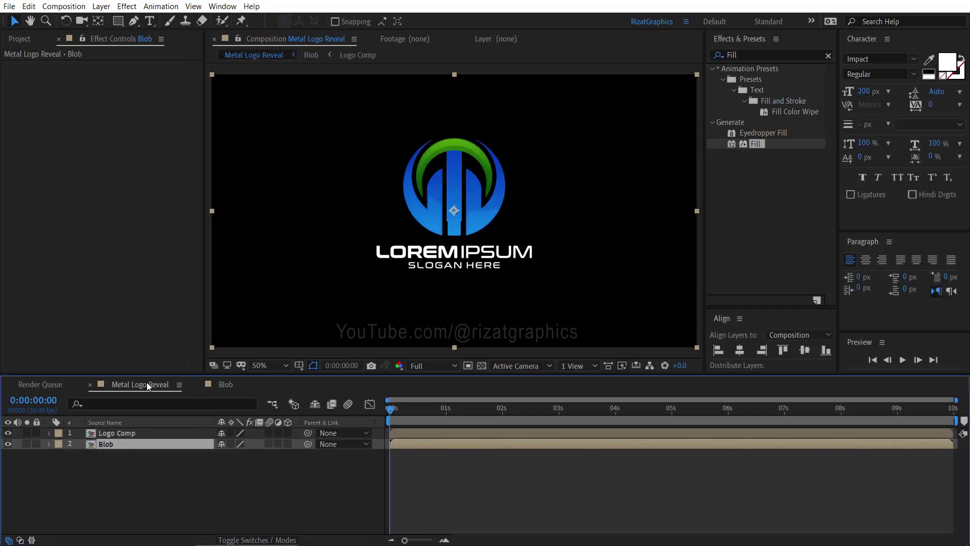
{"action": "left_click", "coordinate": [135, 432]}
{"action": "key", "text": "ctrl+d"}
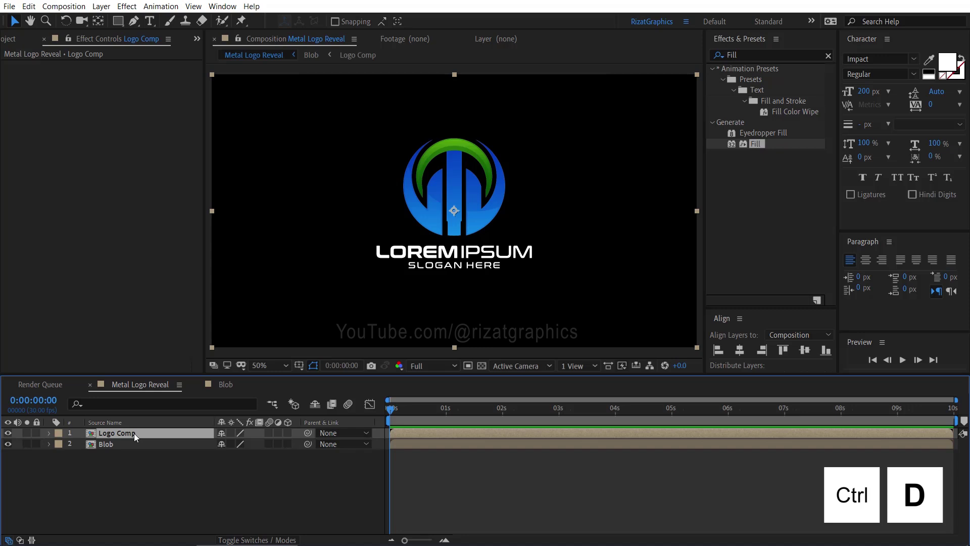
{"action": "key", "text": "ctrl+d"}
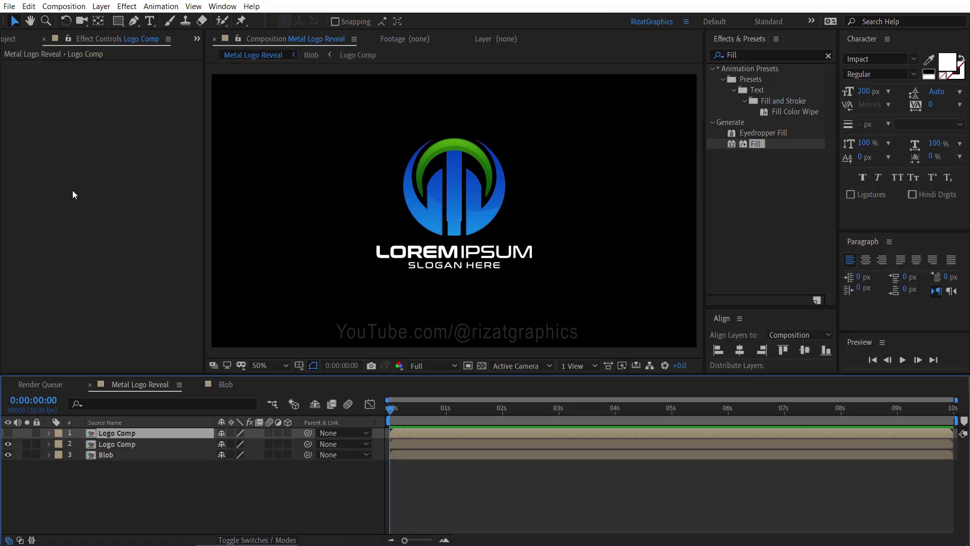
Place Metal.jpg between the lower Logo Comp layer and Blob, and hide both the Metal.jpg and Blob layers.
{"action": "left_click", "coordinate": [10, 40]}
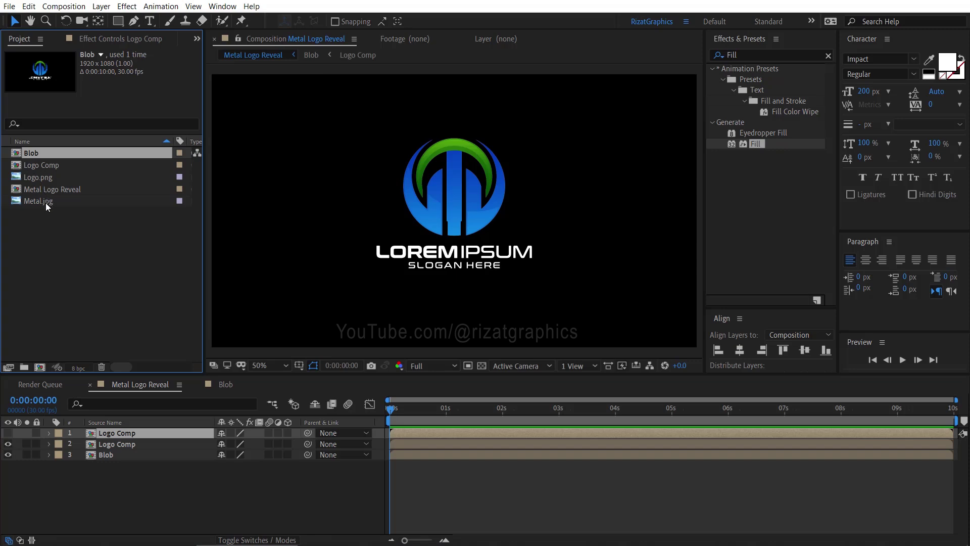
{"action": "left_click_drag", "start_coordinate": [46, 202], "coordinate": [87, 451]}
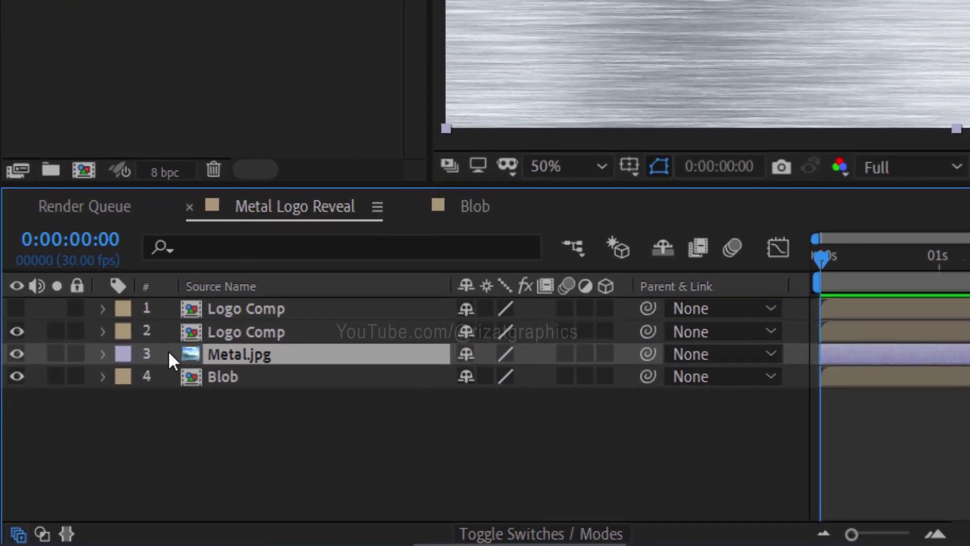
{"action": "left_click", "coordinate": [16, 353]}
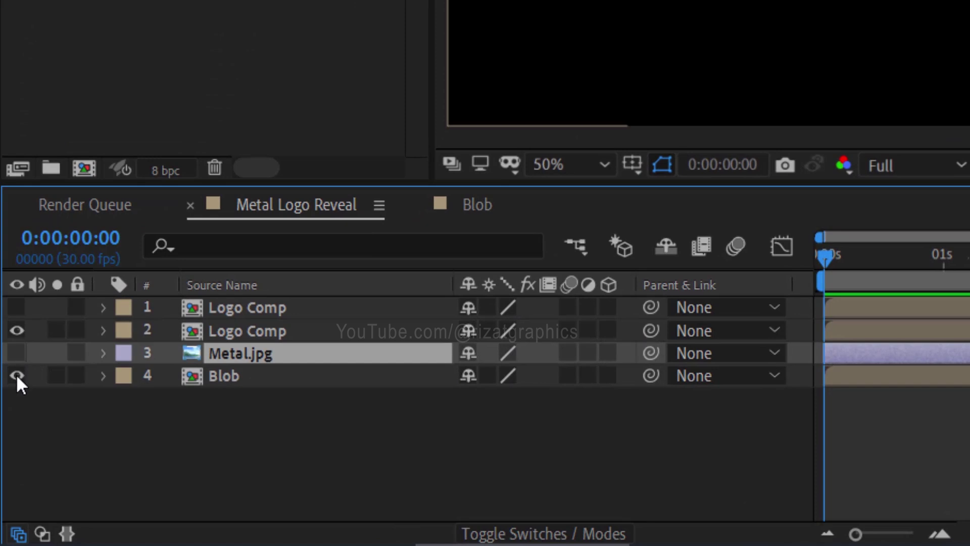
{"action": "left_click", "coordinate": [17, 373]}
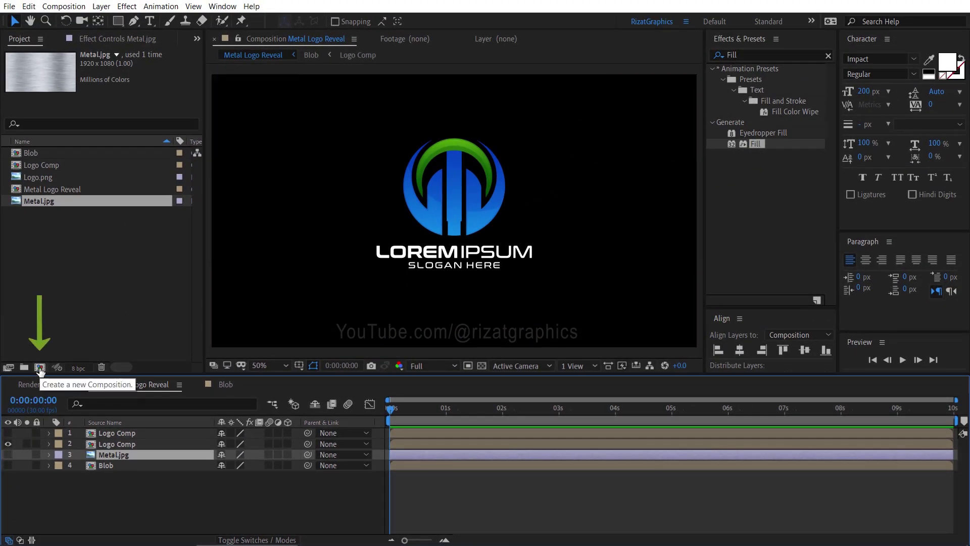
Create a new composition named "Light Sweep" with the preset 1920 × 1080 size, 30 fps and 10-second duration.
{"action": "left_click", "coordinate": [40, 368]}
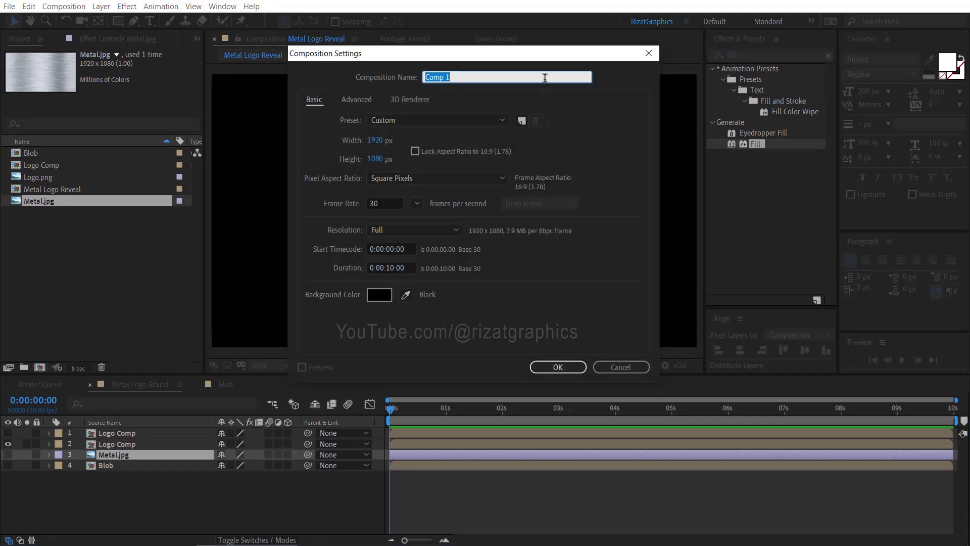
{"action": "type", "text": "Light Sweep"}
{"action": "left_click", "coordinate": [539, 364]}
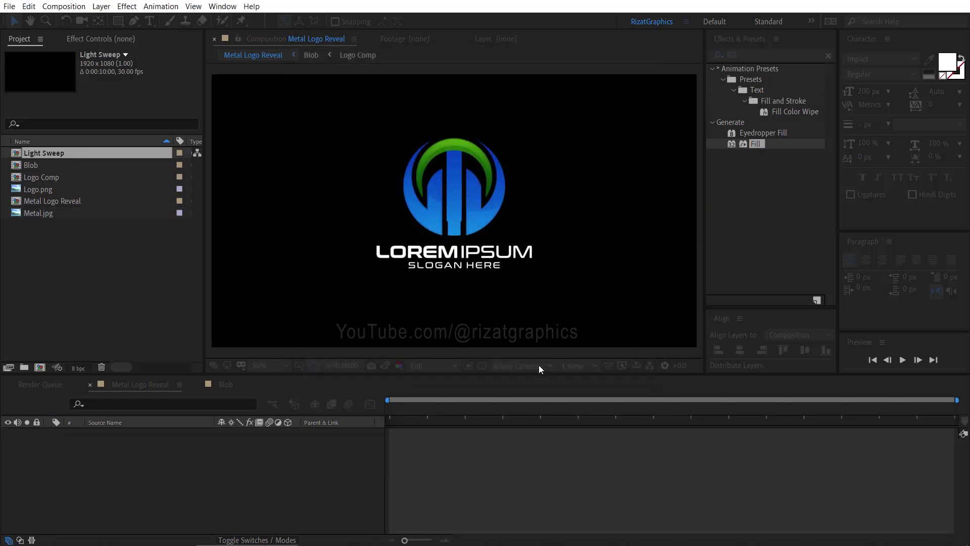
Add a black composition-sized solid layer named "Light Sweep" to the Light Sweep composition.
{"action": "right_click", "coordinate": [199, 488]}
{"action": "mouse_move", "coordinate": [232, 374]}
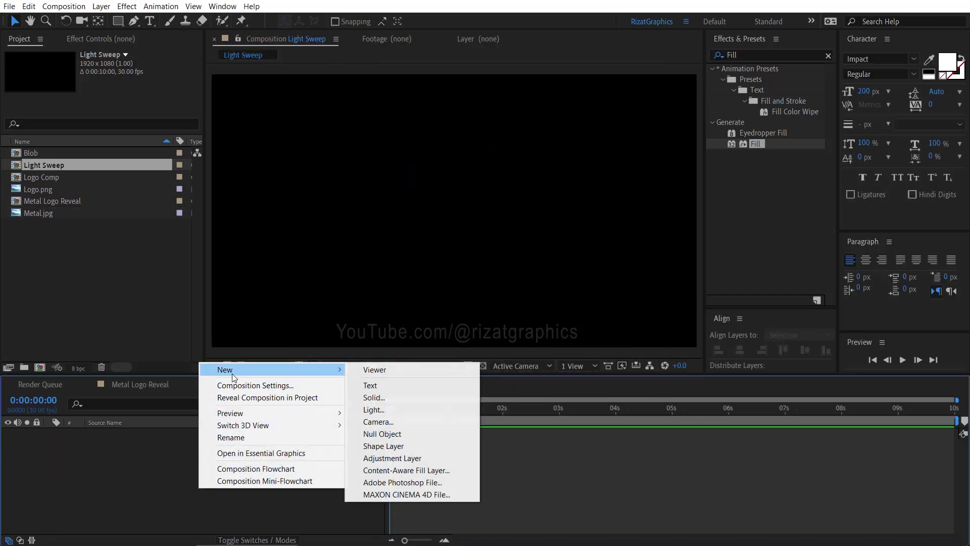
{"action": "left_click", "coordinate": [399, 398]}
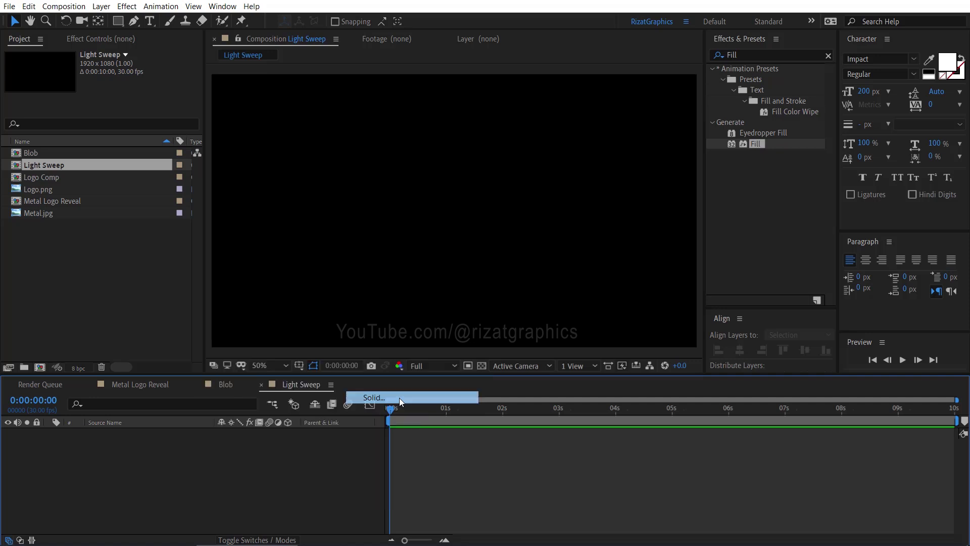
{"action": "type", "text": "Light Sweep"}
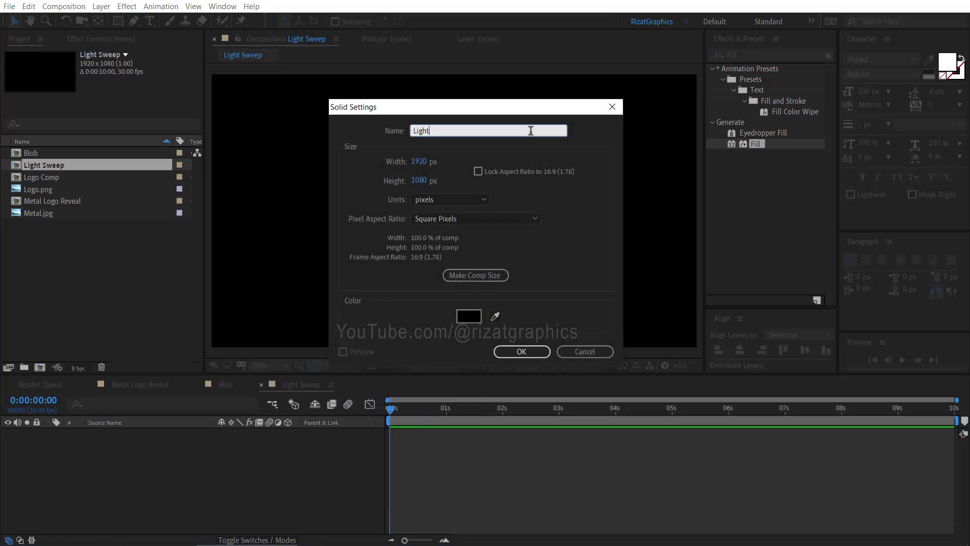
{"action": "left_click", "coordinate": [522, 351]}
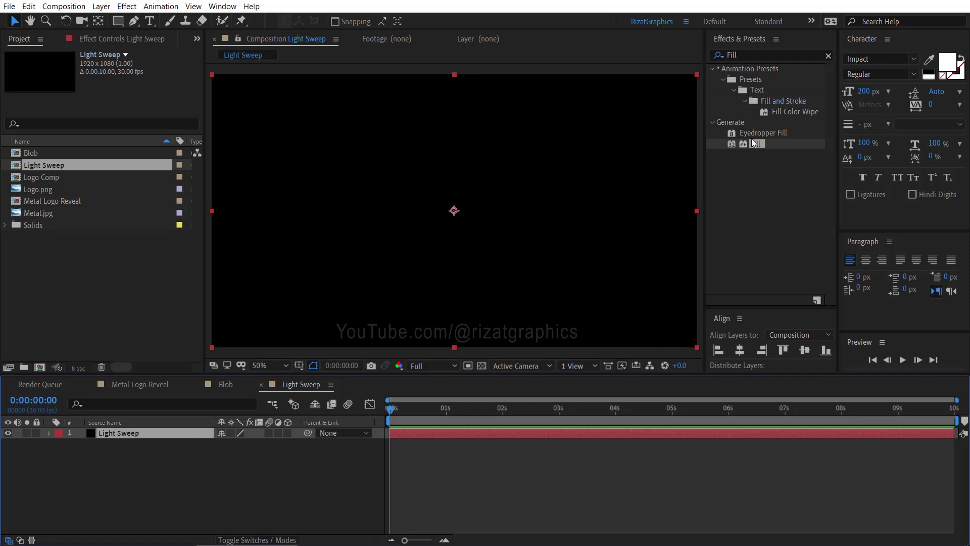
Apply the CC Light Sweep effect to the Light Sweep layer and set its Direction to 0°.
{"action": "left_click", "coordinate": [774, 55]}
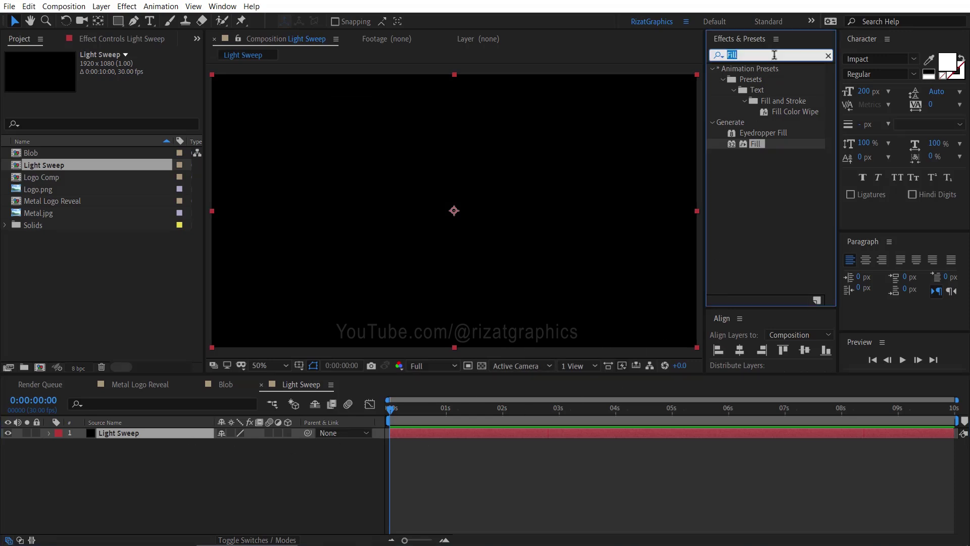
{"action": "type", "text": "cc ligh"}
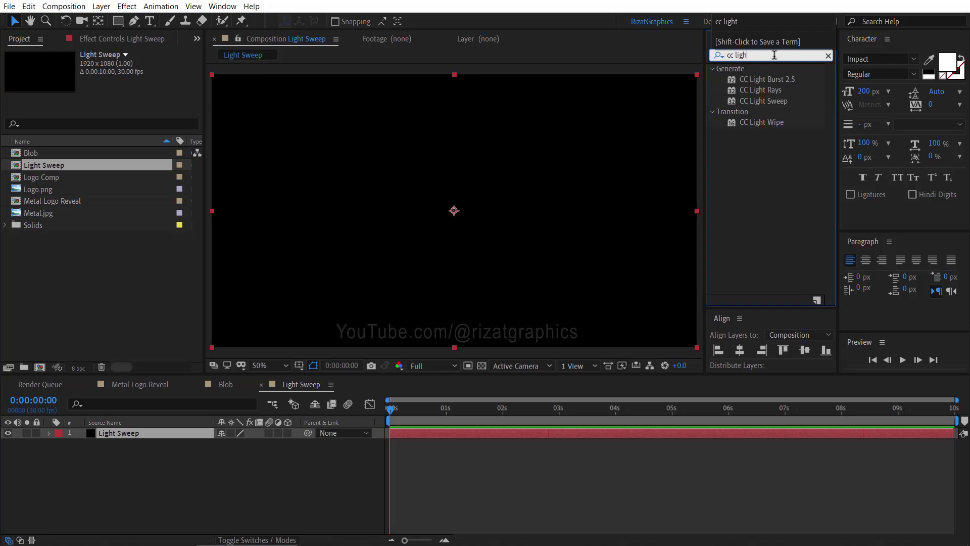
{"action": "left_click_drag", "start_coordinate": [765, 98], "coordinate": [462, 198]}
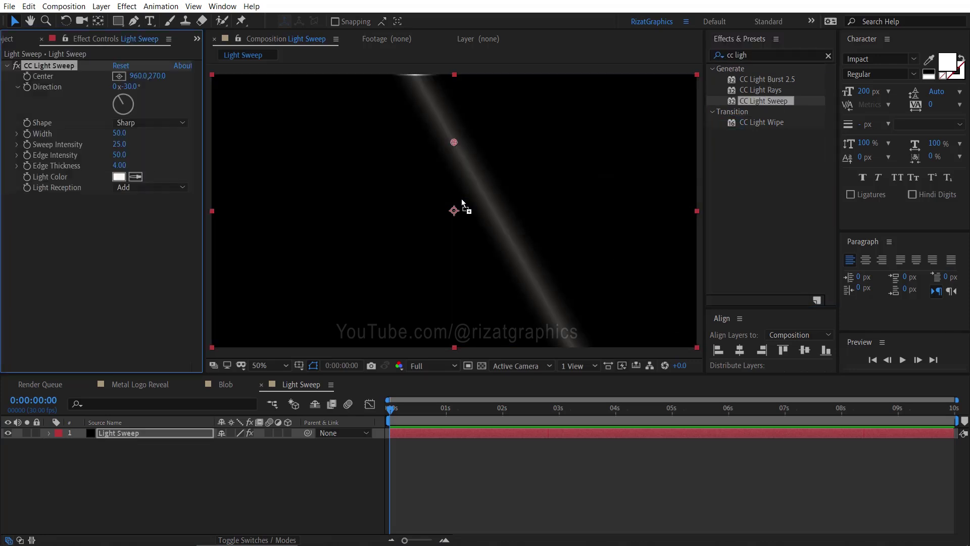
{"action": "left_click", "coordinate": [132, 87]}
{"action": "type", "text": "0"}
{"action": "key", "text": "Return"}
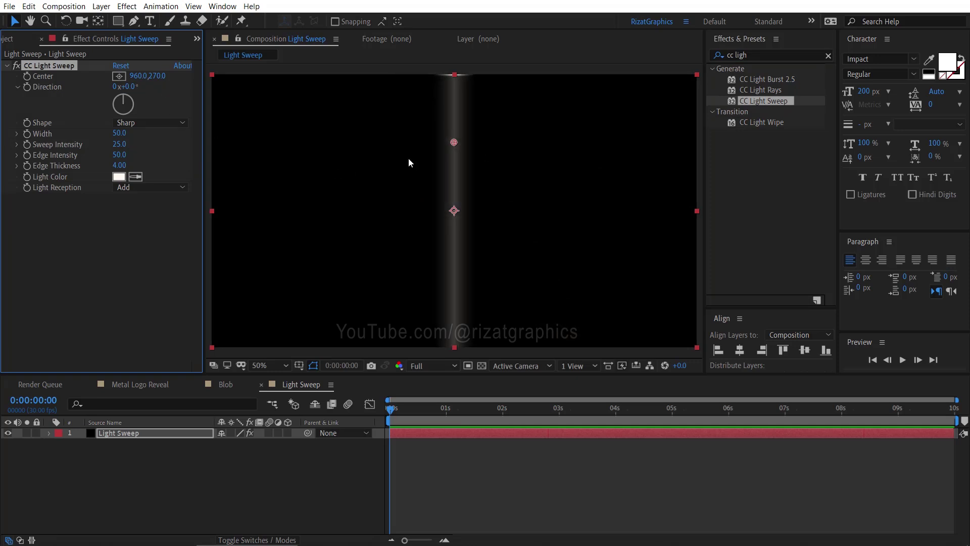
Keyframe the sweep's Center from about 34, 546 at frame 10 to about 1878, 546 at 4 seconds.
{"action": "left_click_drag", "start_coordinate": [454, 143], "coordinate": [222, 213]}
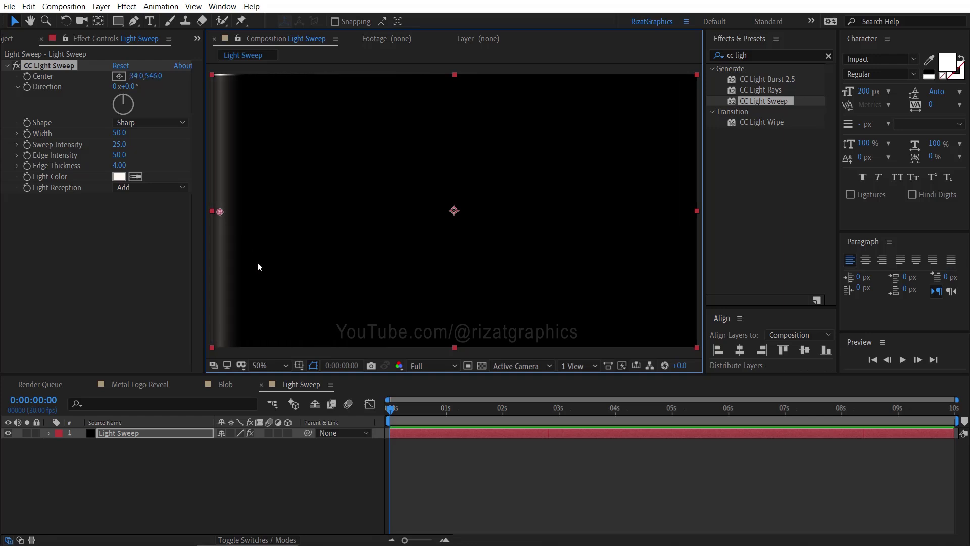
{"action": "left_click_drag", "start_coordinate": [407, 407], "coordinate": [408, 407]}
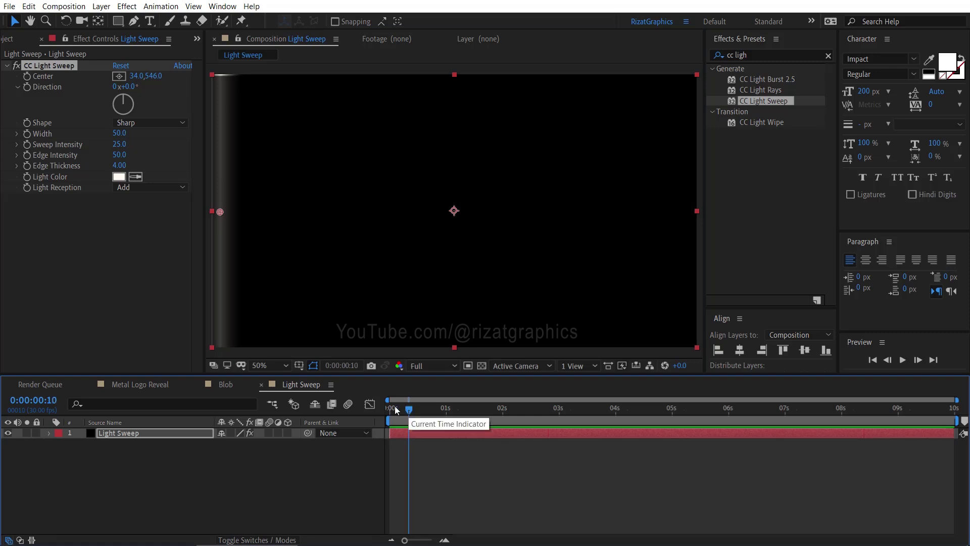
{"action": "left_click", "coordinate": [28, 76]}
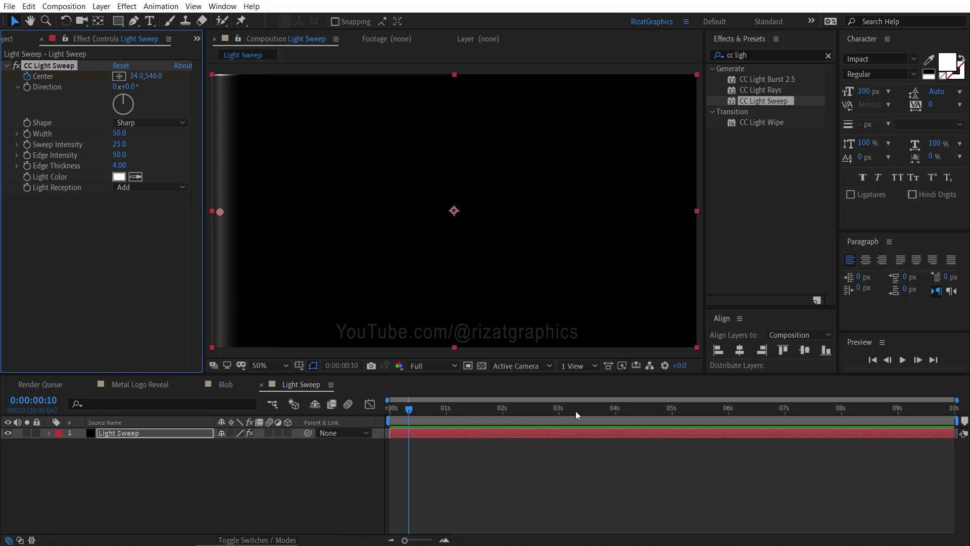
{"action": "left_click", "coordinate": [614, 407]}
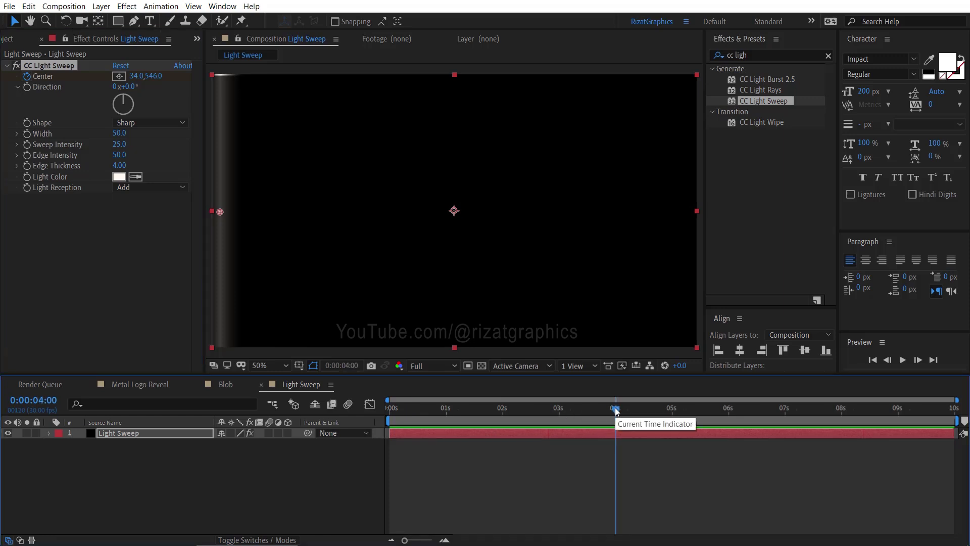
{"action": "left_click_drag", "start_coordinate": [222, 212], "coordinate": [685, 239]}
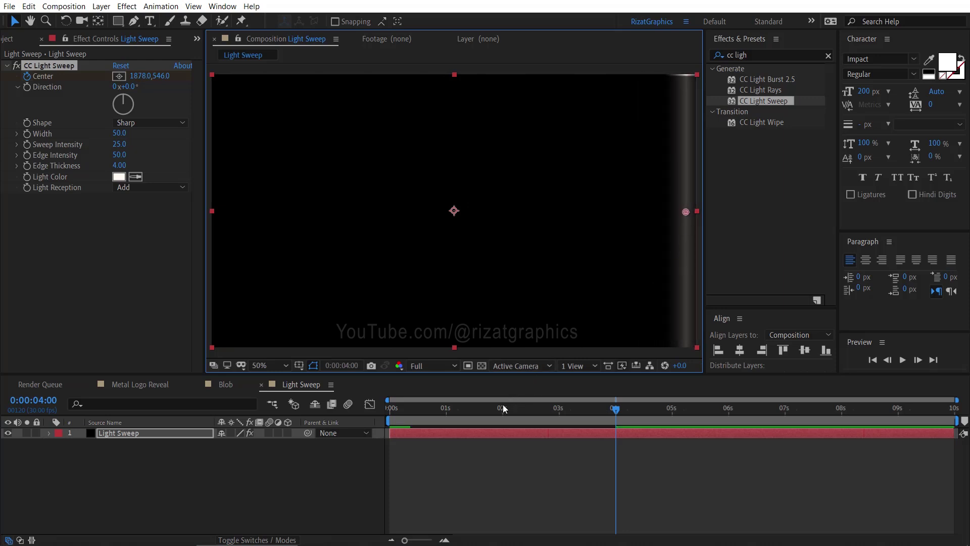
Set the light sweep's Shape to Smooth and its Width to 60, checking it at about 2 seconds.
{"action": "left_click_drag", "start_coordinate": [503, 410], "coordinate": [508, 409]}
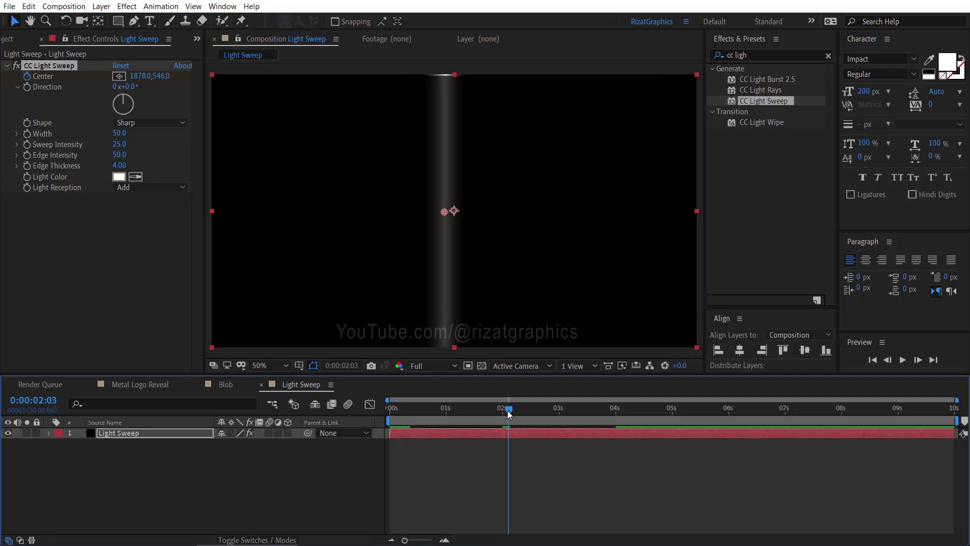
{"action": "left_click", "coordinate": [168, 123]}
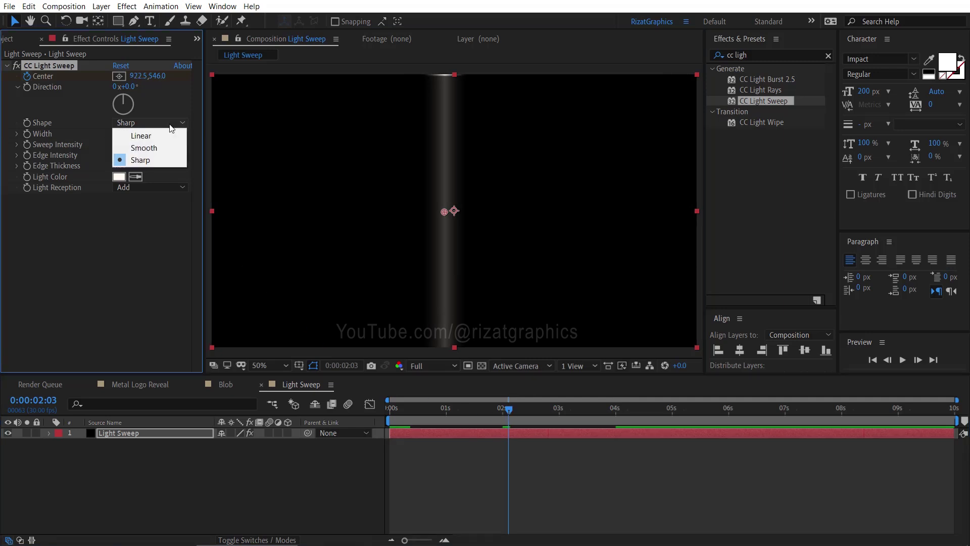
{"action": "left_click", "coordinate": [170, 147]}
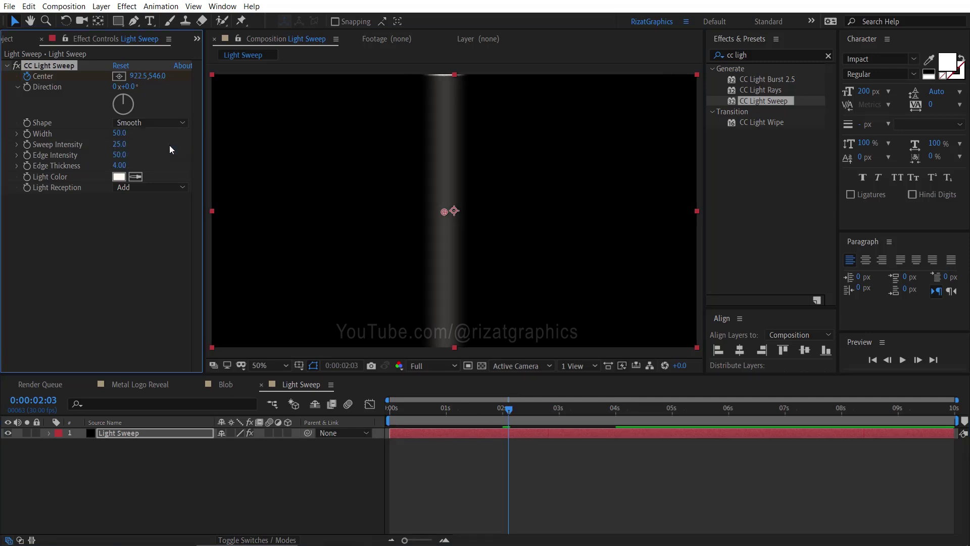
{"action": "left_click", "coordinate": [119, 133]}
{"action": "type", "text": "6"}
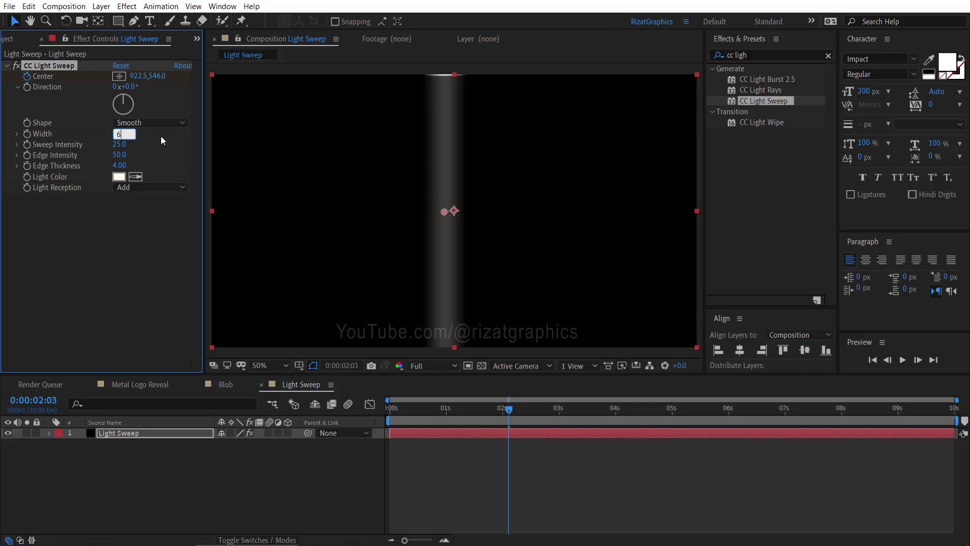
{"action": "type", "text": "0"}
{"action": "key", "text": "Return"}
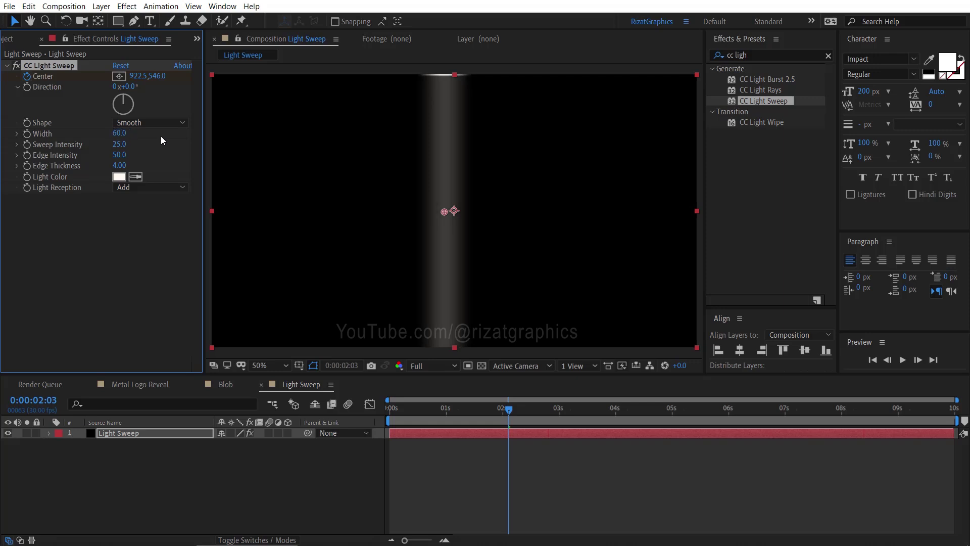
Set the light sweep's Sweep Intensity to 52 and both Edge Intensity and Edge Thickness to 0.
{"action": "left_click", "coordinate": [121, 144]}
{"action": "type", "text": "52"}
{"action": "key", "text": "Return"}
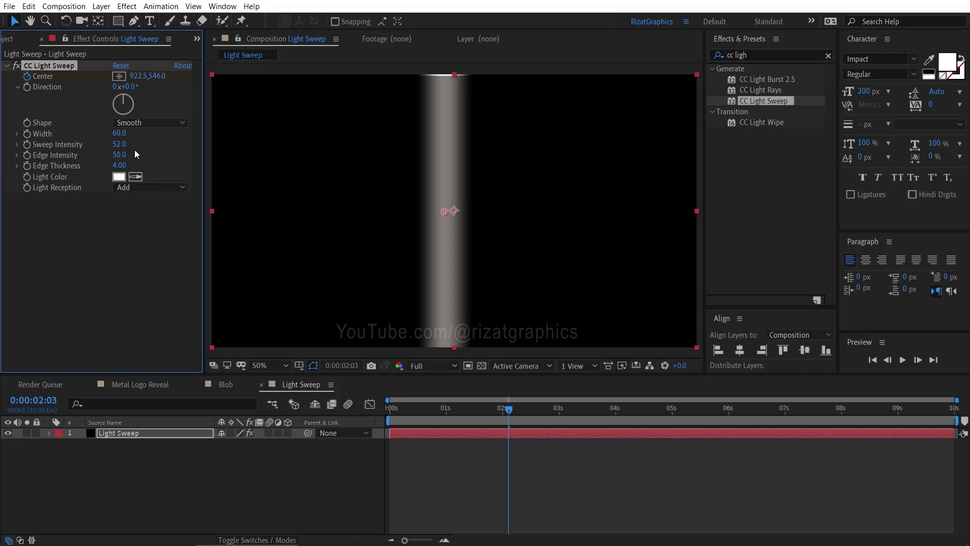
{"action": "left_click", "coordinate": [120, 154]}
{"action": "type", "text": "0"}
{"action": "key", "text": "Return"}
{"action": "left_click", "coordinate": [122, 166]}
{"action": "type", "text": "0"}
{"action": "key", "text": "Return"}
Duplicate the Light Sweep layer and retime the upper copy's Center keyframes to 0 and 3 seconds.
{"action": "left_click", "coordinate": [138, 432]}
{"action": "key", "text": "ctrl+d"}
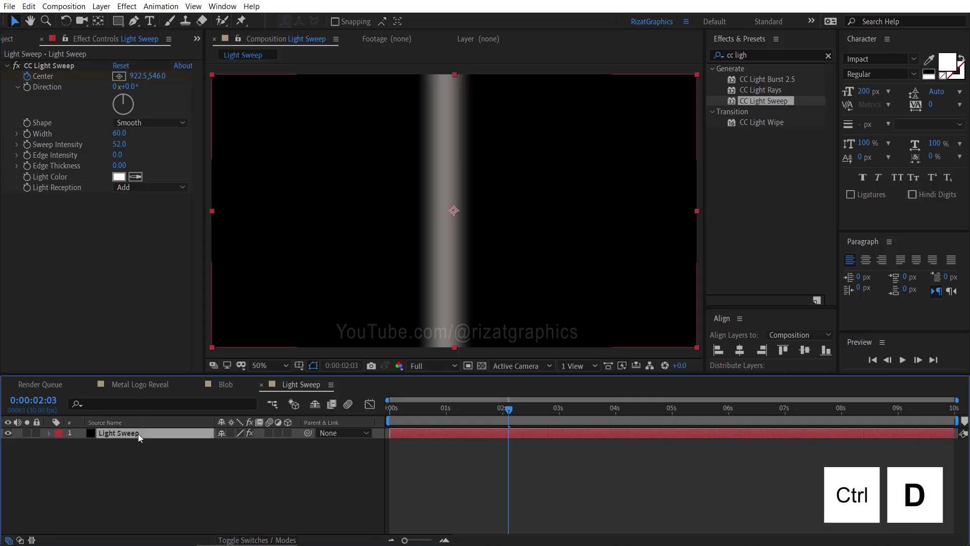
{"action": "key", "text": "u"}
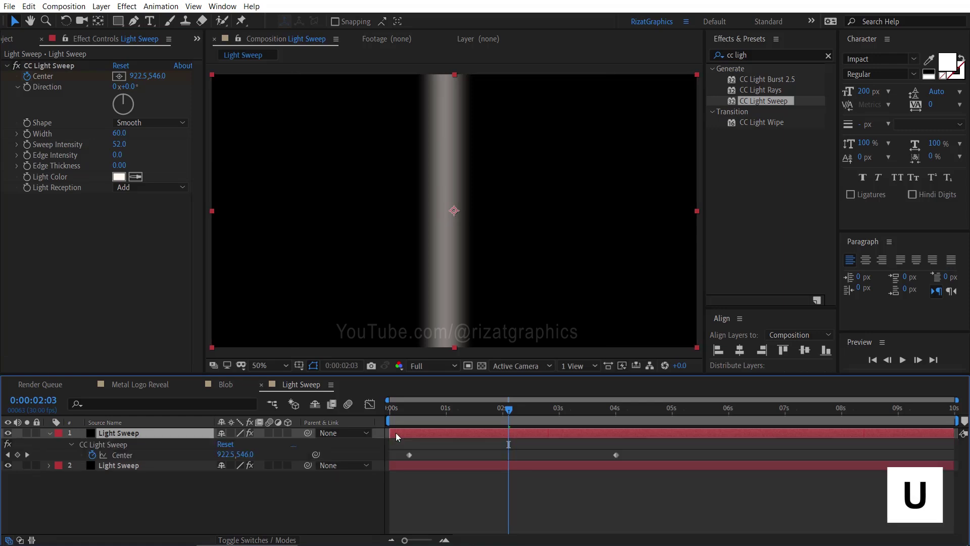
{"action": "left_click_drag", "start_coordinate": [403, 437], "coordinate": [619, 458]}
{"action": "left_click", "coordinate": [387, 411]}
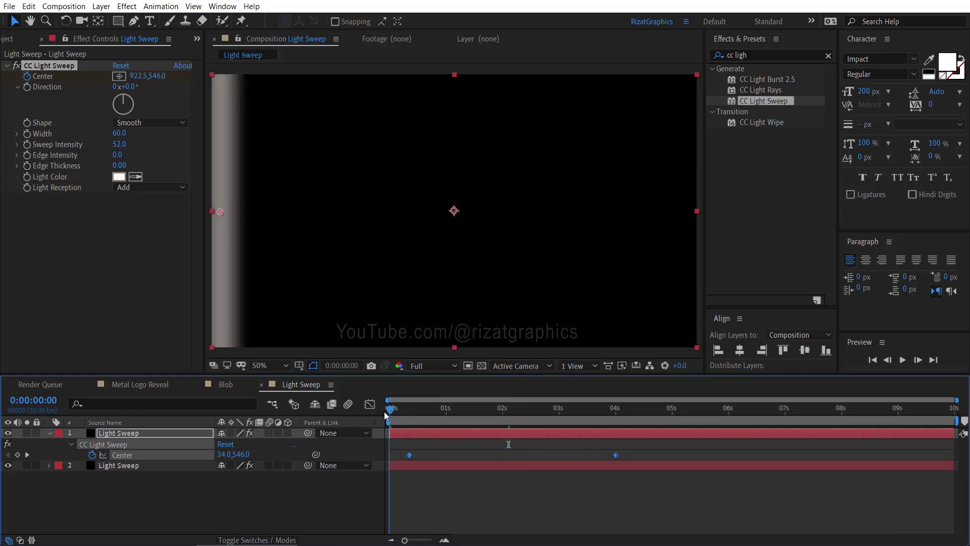
{"action": "left_click_drag", "start_coordinate": [415, 459], "coordinate": [395, 454]}
{"action": "left_click", "coordinate": [559, 444]}
{"action": "left_click", "coordinate": [559, 412]}
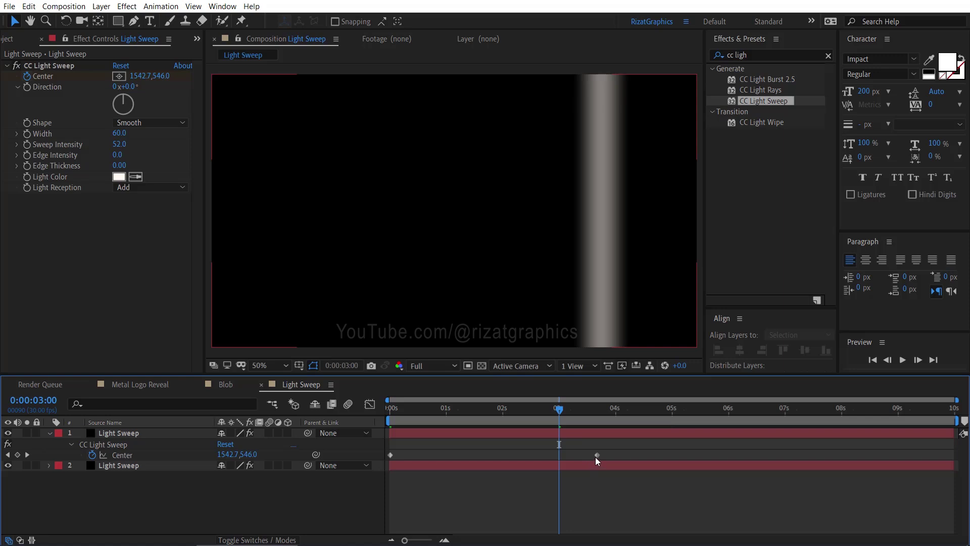
{"action": "left_click_drag", "start_coordinate": [595, 457], "coordinate": [563, 457]}
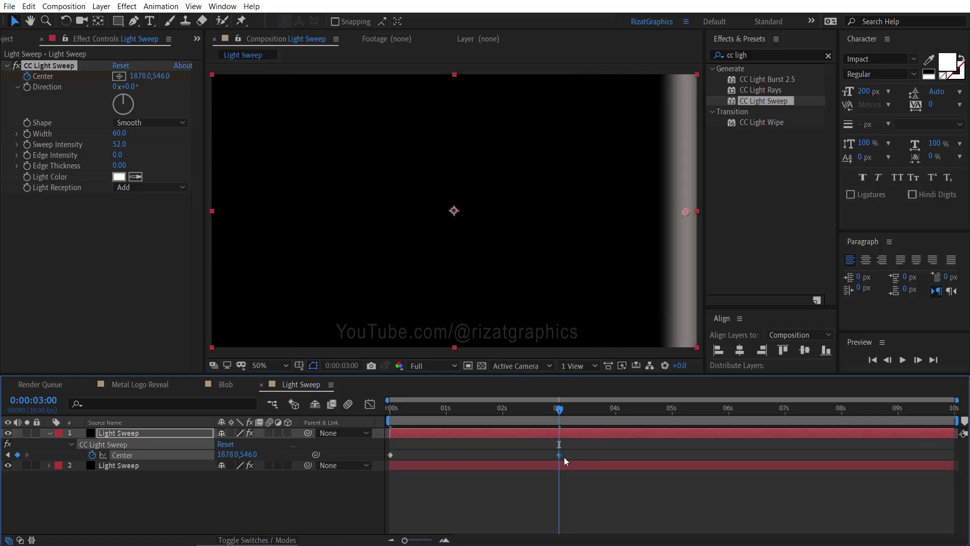
Set the upper Light Sweep layer's Width to 100 and Sweep Intensity to 29, and collapse its properties.
{"action": "left_click", "coordinate": [503, 434]}
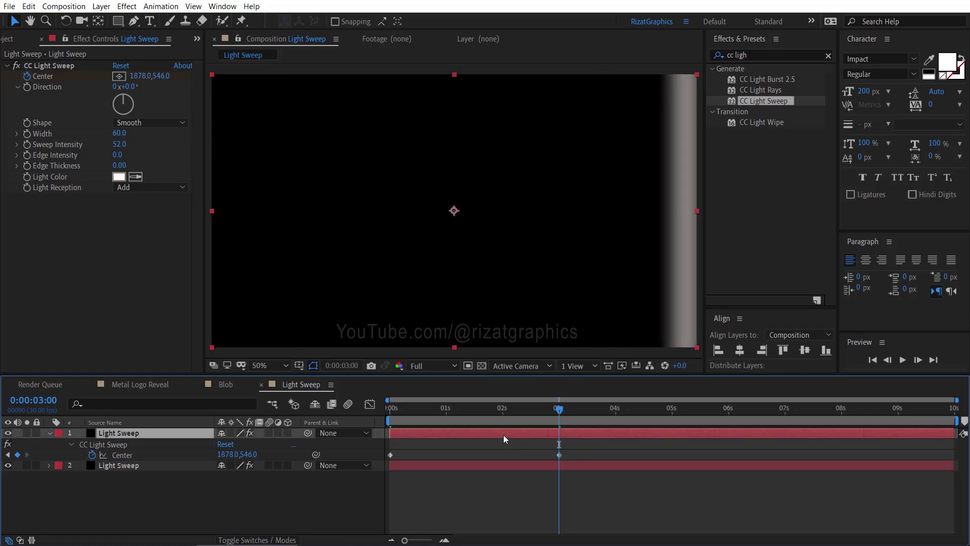
{"action": "left_click", "coordinate": [123, 133]}
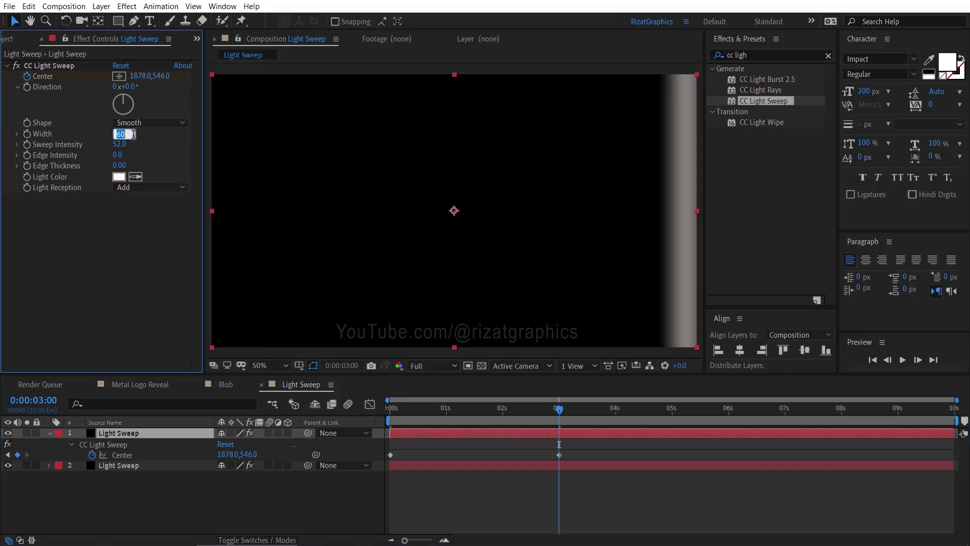
{"action": "type", "text": "100"}
{"action": "key", "text": "Return"}
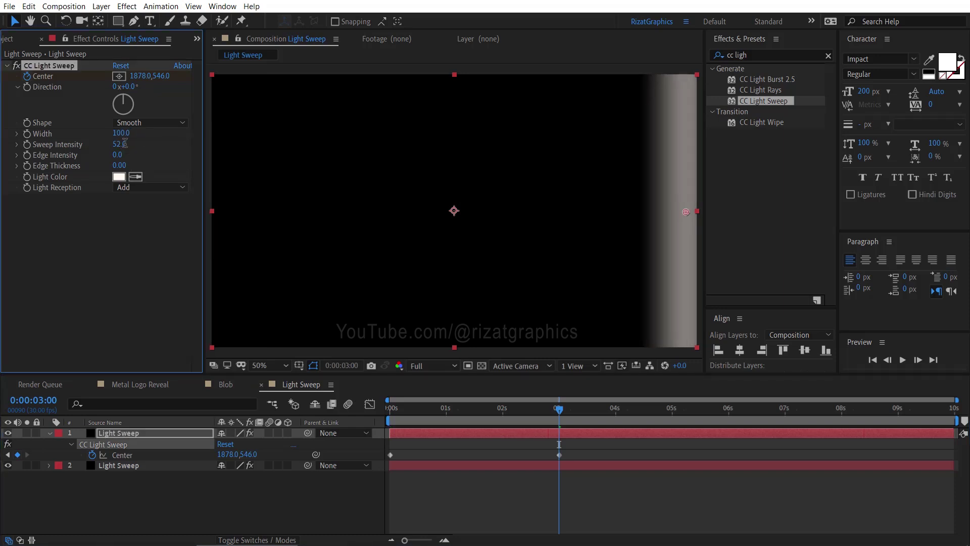
{"action": "left_click", "coordinate": [122, 144]}
{"action": "type", "text": "29"}
{"action": "key", "text": "Return"}
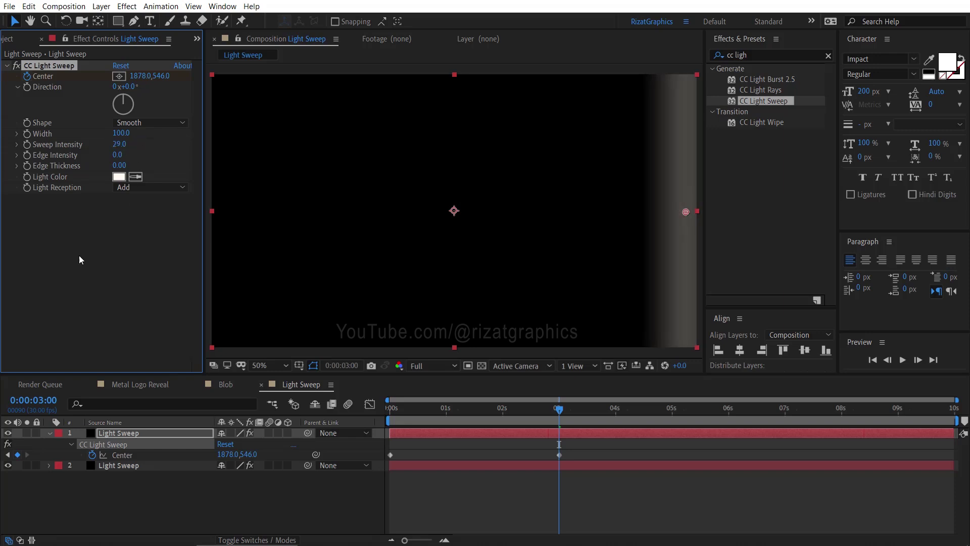
{"action": "left_click", "coordinate": [49, 432]}
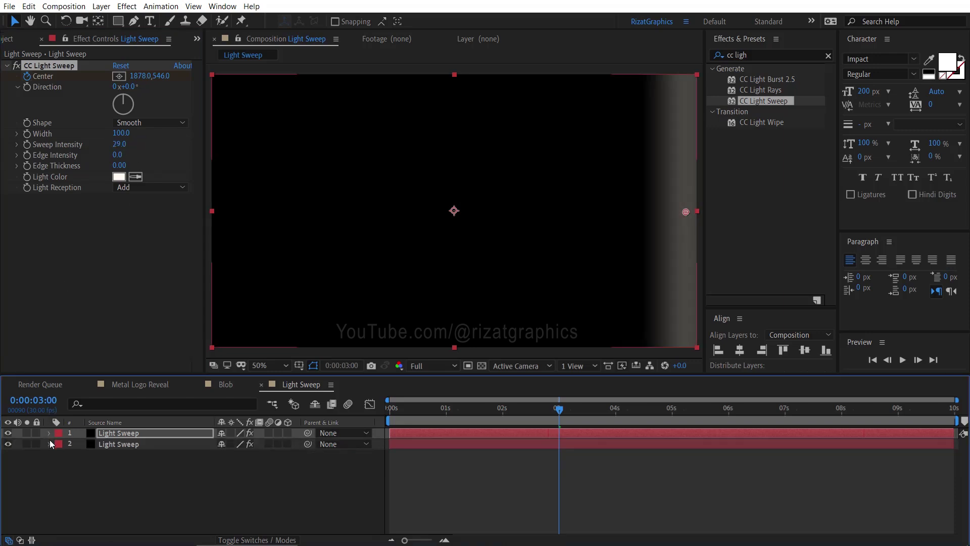
Duplicate the lower Light Sweep layer, place the copy at the top of the stack and start it at 2 seconds.
{"action": "left_click", "coordinate": [149, 444]}
{"action": "key", "text": "ctrl+d"}
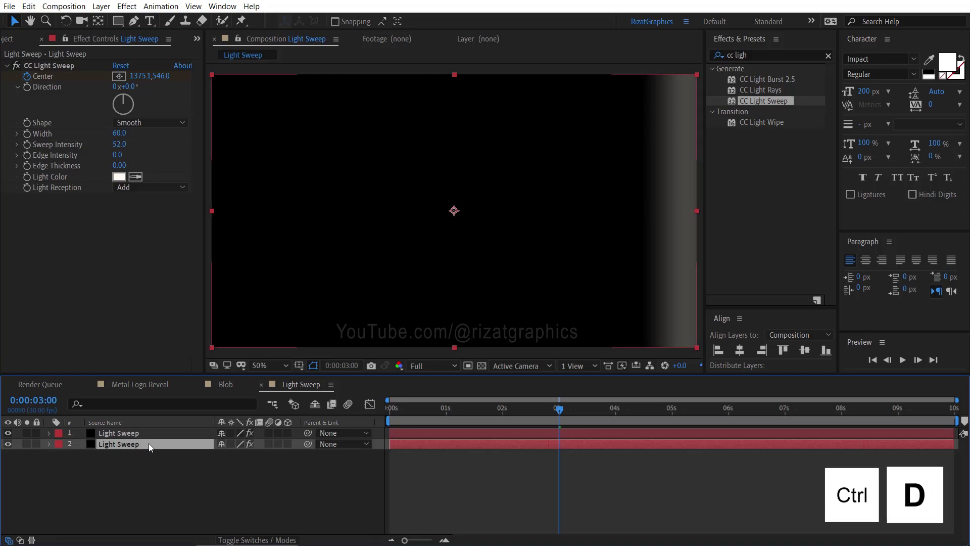
{"action": "left_click", "coordinate": [144, 432]}
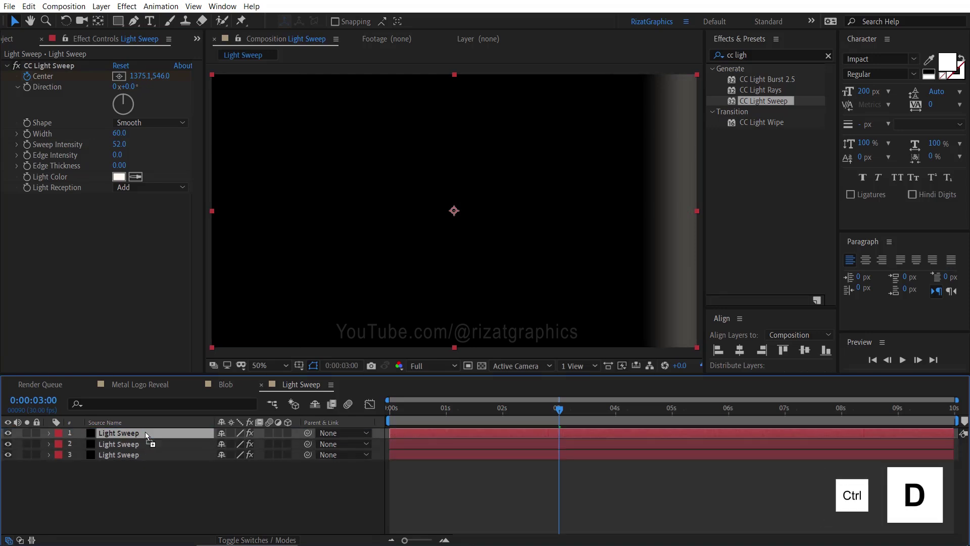
{"action": "left_click", "coordinate": [503, 410]}
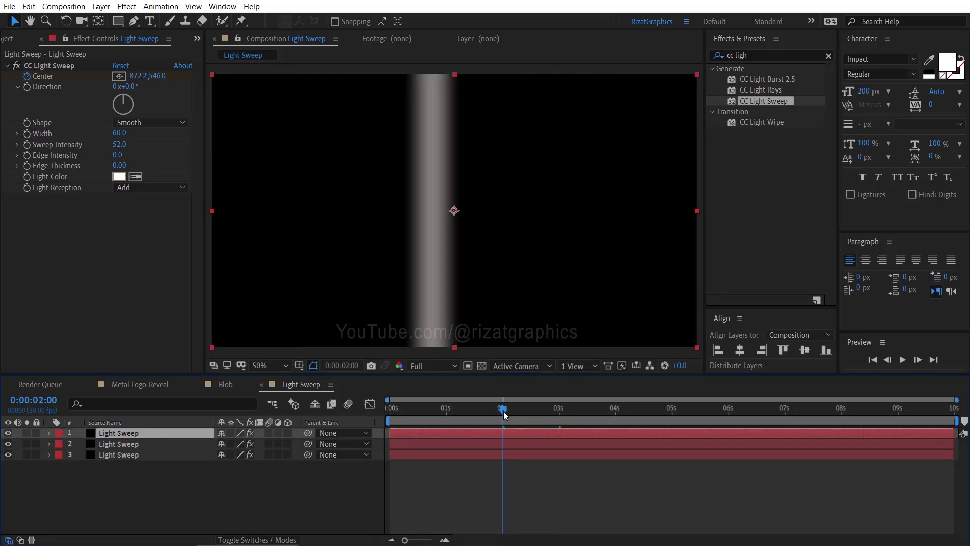
{"action": "left_click_drag", "start_coordinate": [423, 431], "coordinate": [519, 432]}
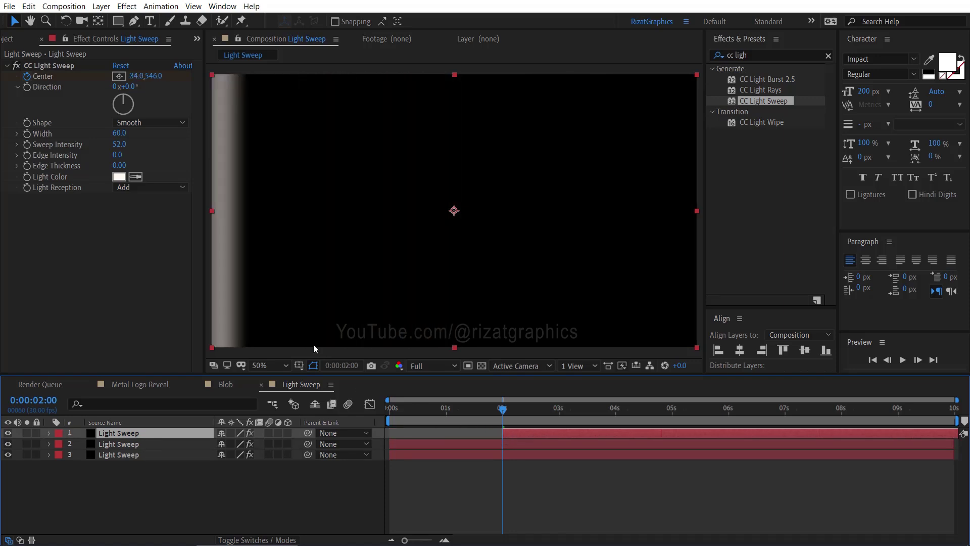
Set the topmost Light Sweep layer's Width to 200 and Sweep Intensity to 50.
{"action": "left_click", "coordinate": [119, 134]}
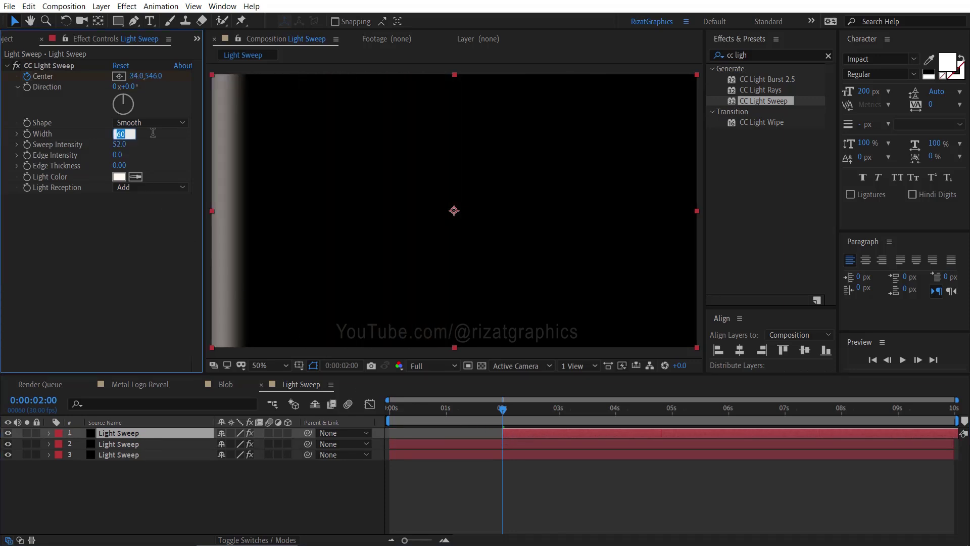
{"action": "key", "text": "Return"}
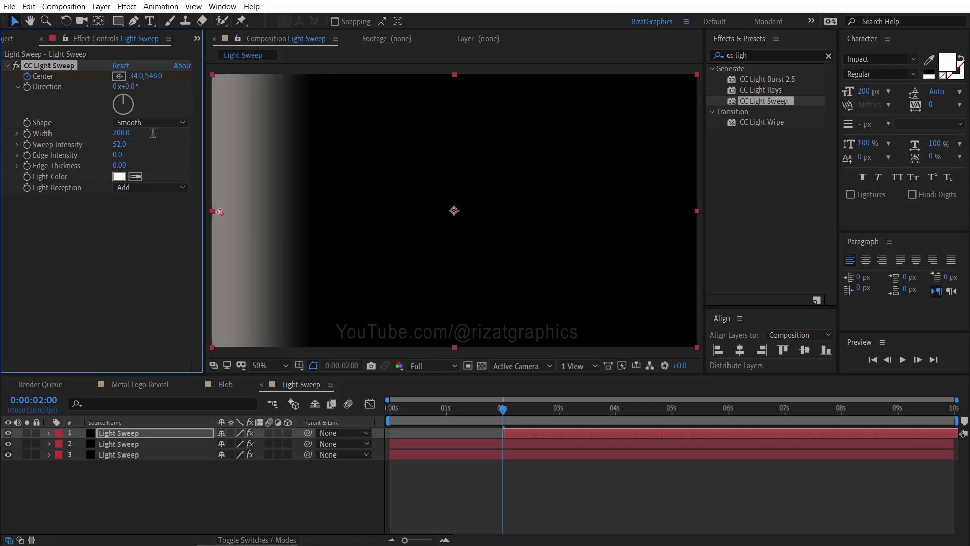
{"action": "left_click", "coordinate": [119, 145]}
Set the blending mode of all three Light Sweep layers to Add.
{"action": "left_click", "coordinate": [143, 454], "text": "shift"}
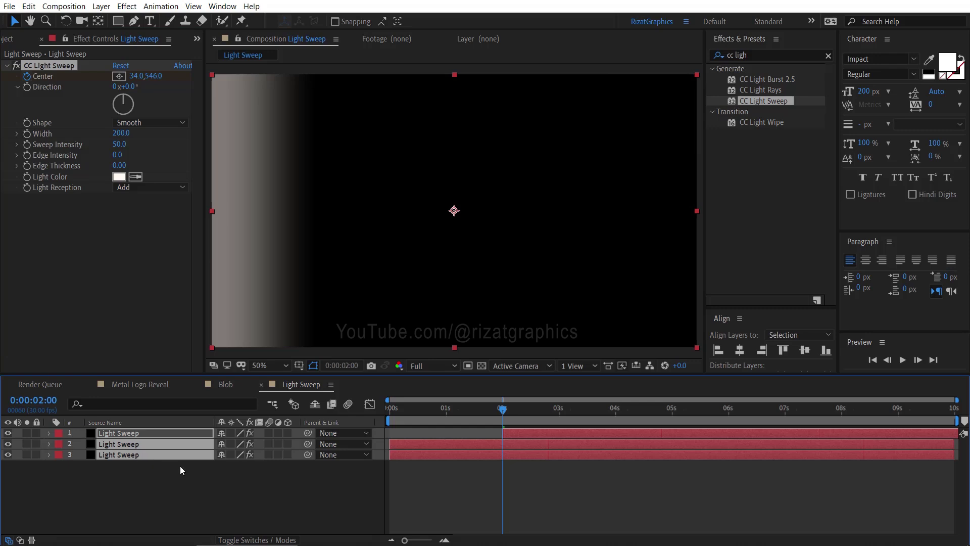
{"action": "left_click", "coordinate": [241, 538]}
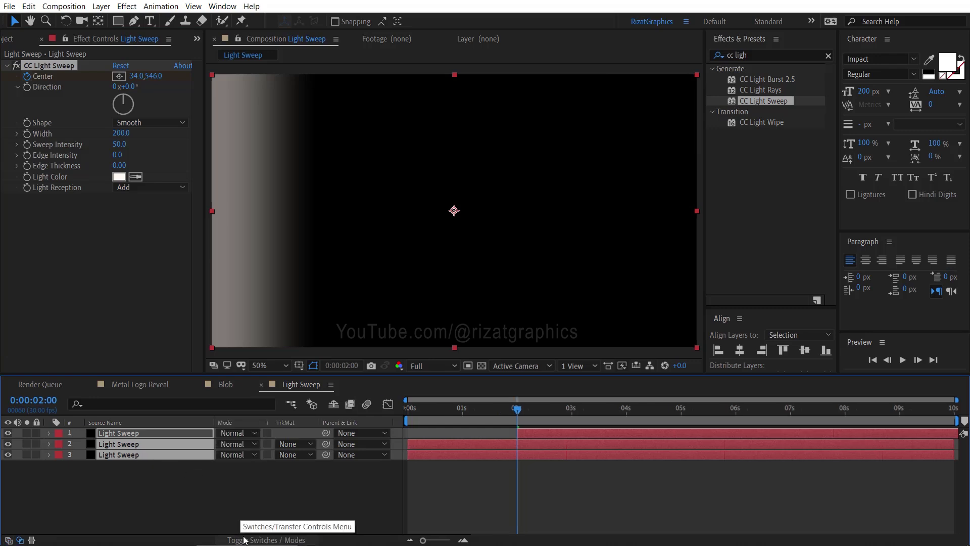
{"action": "left_click", "coordinate": [243, 432]}
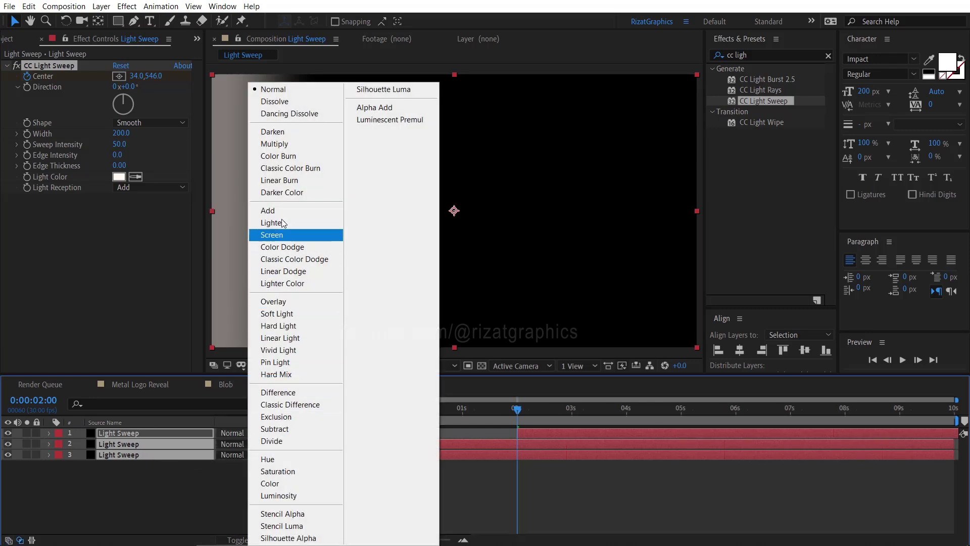
{"action": "left_click", "coordinate": [284, 211]}
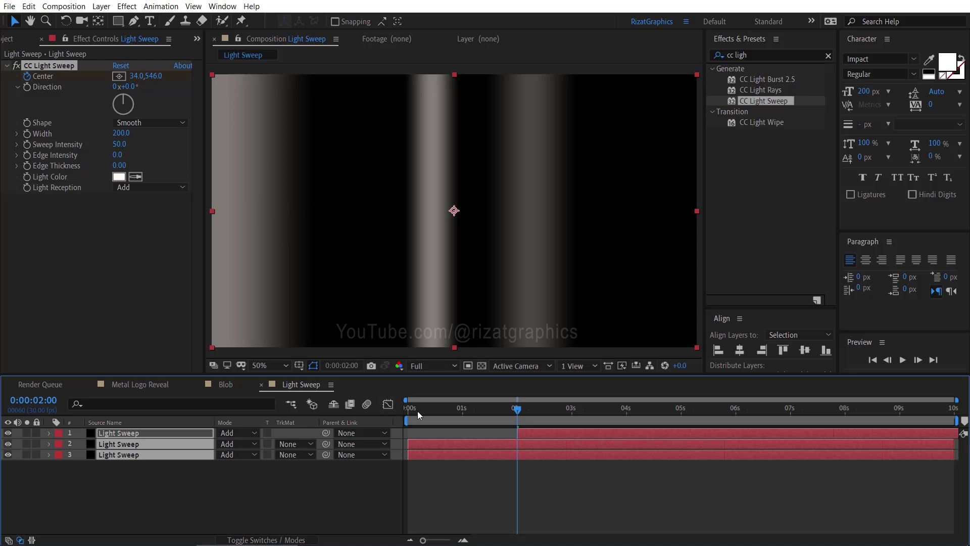
Preview the Light Sweep composition from its first frame.
{"action": "left_click_drag", "start_coordinate": [417, 411], "coordinate": [398, 405]}
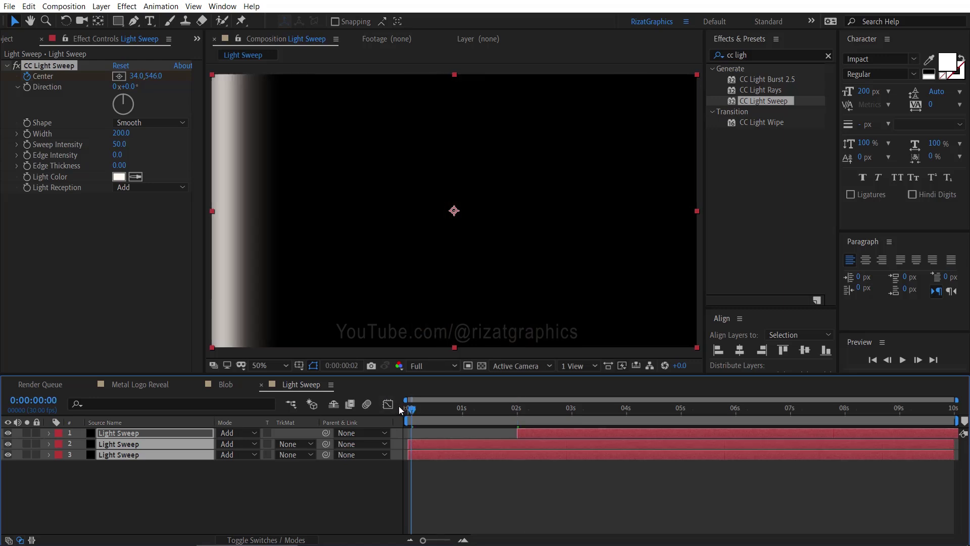
{"action": "left_click", "coordinate": [902, 359]}
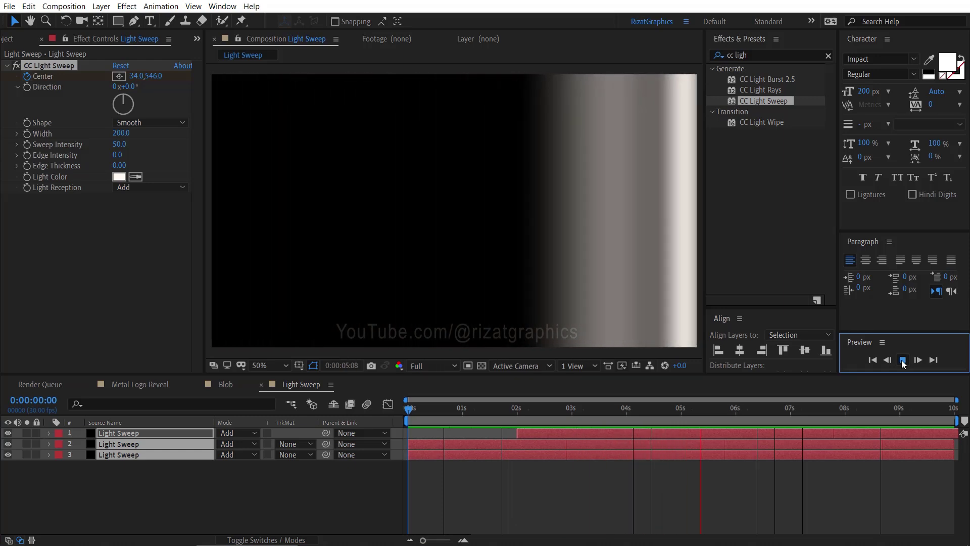
{"action": "left_click", "coordinate": [902, 359]}
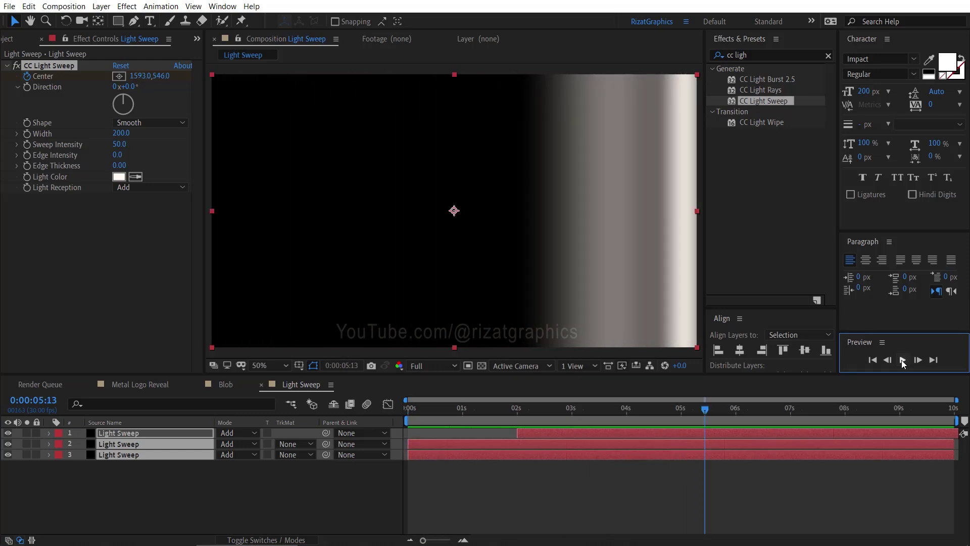
Add the Light Sweep composition to Metal Logo Reveal directly below the second Logo Comp layer and set its track matte to Alpha Matte "Logo Comp".
{"action": "left_click", "coordinate": [147, 384]}
{"action": "left_click", "coordinate": [16, 40]}
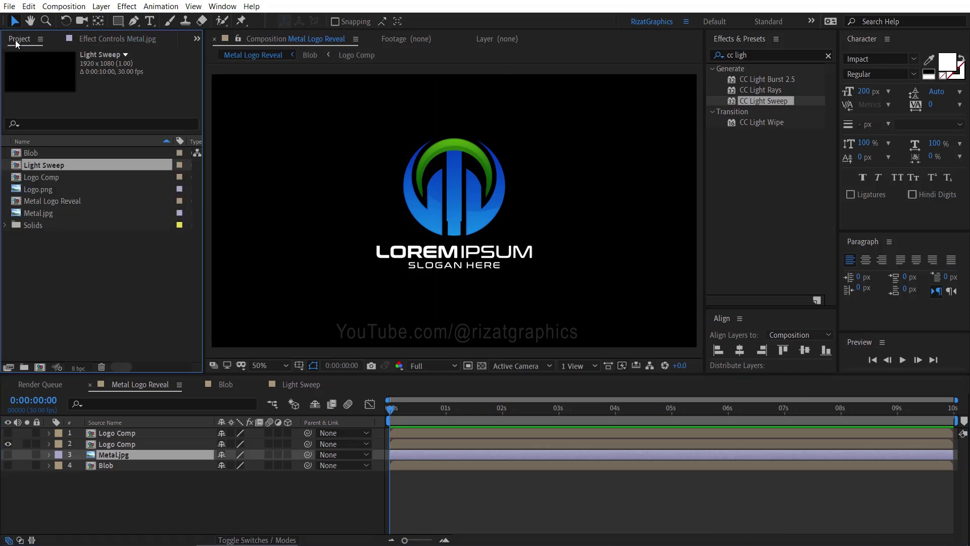
{"action": "left_click_drag", "start_coordinate": [63, 169], "coordinate": [130, 445]}
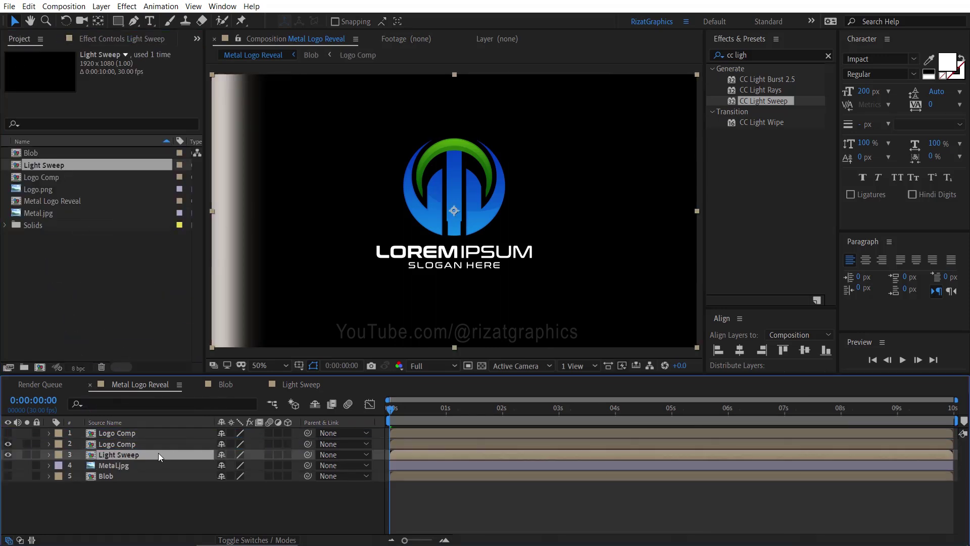
{"action": "left_click", "coordinate": [258, 540]}
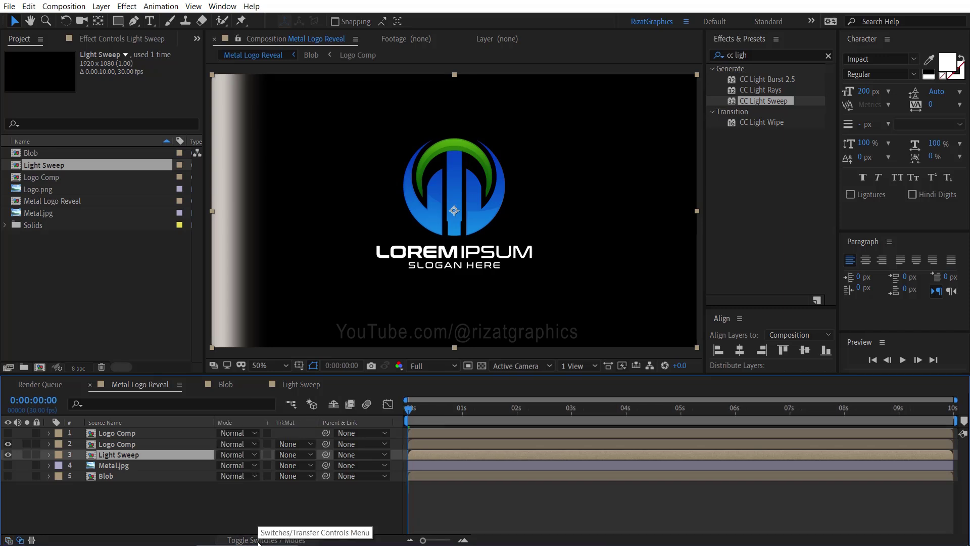
{"action": "left_click", "coordinate": [295, 456]}
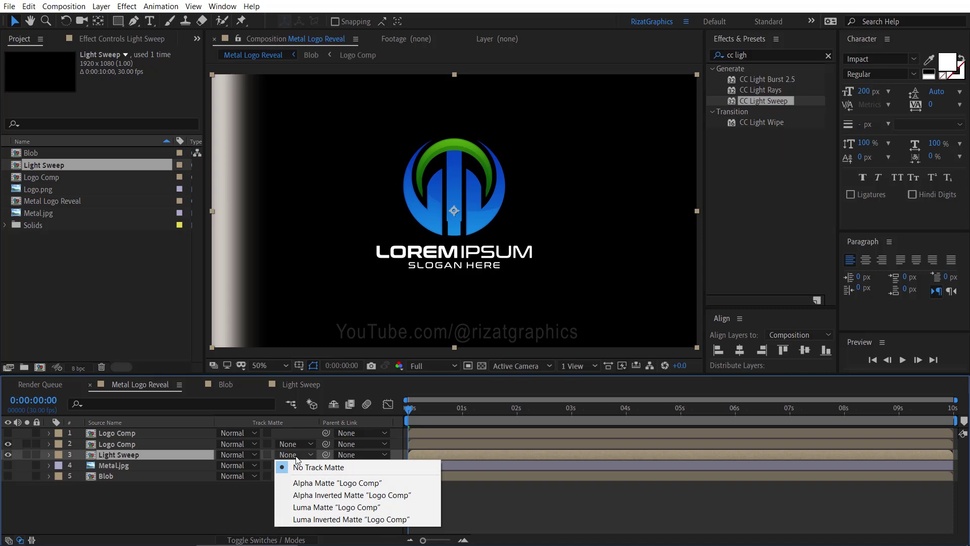
{"action": "left_click", "coordinate": [297, 483]}
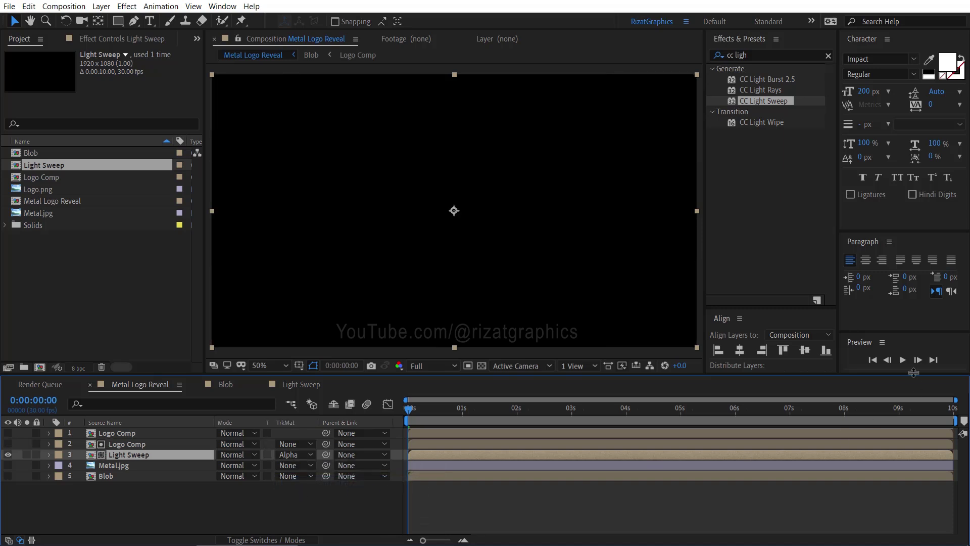
Preview the matted light sweep over the logo and park the playhead at 0:00:03:29.
{"action": "left_click", "coordinate": [903, 360]}
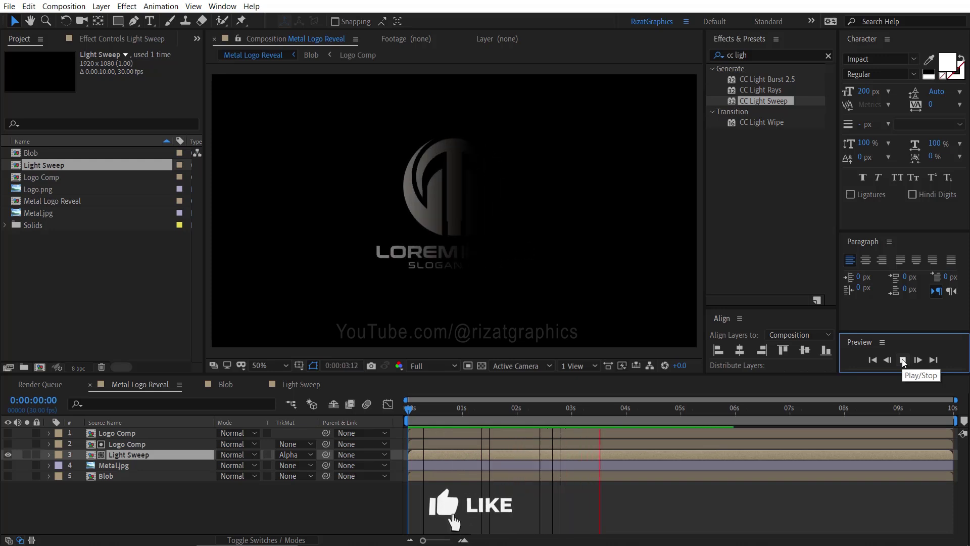
{"action": "left_click", "coordinate": [903, 360]}
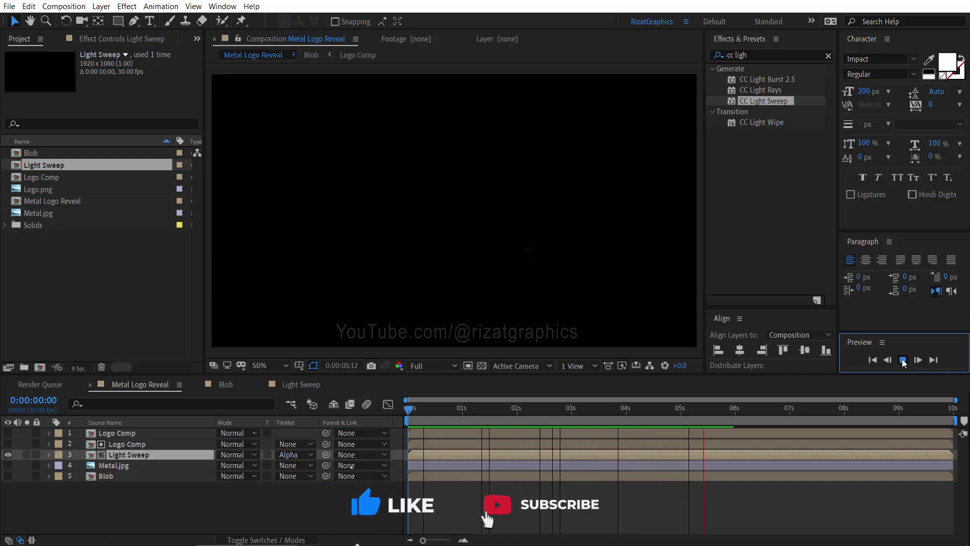
{"action": "left_click", "coordinate": [609, 408]}
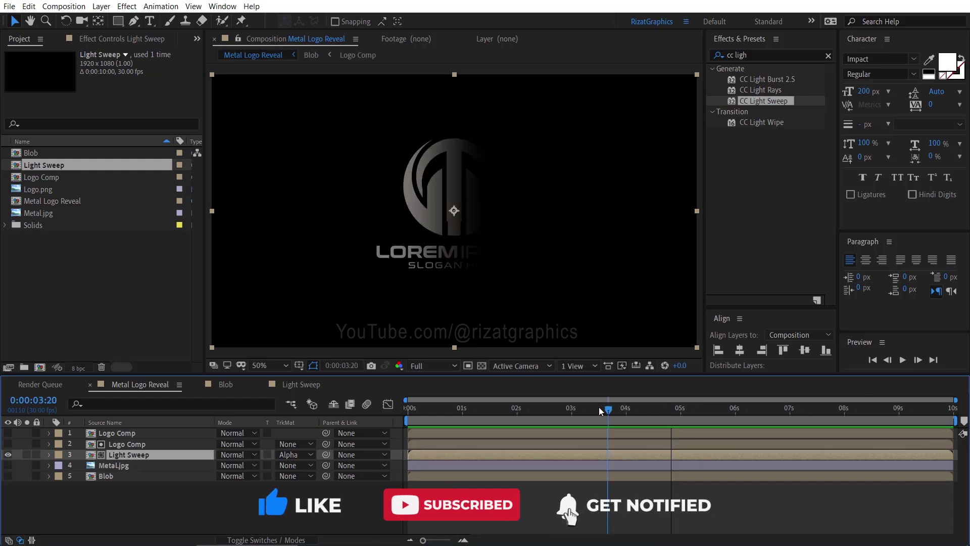
{"action": "left_click_drag", "start_coordinate": [599, 408], "coordinate": [625, 408]}
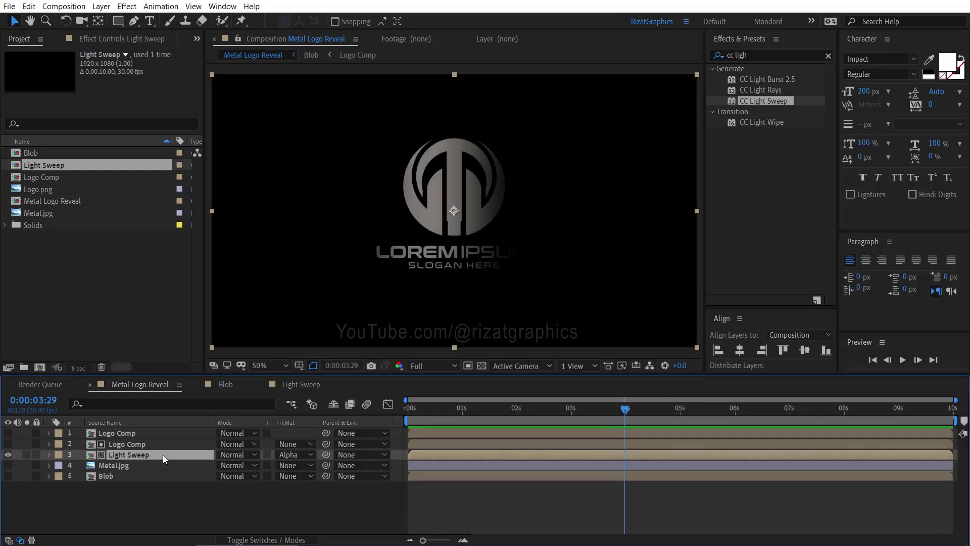
Find the CC Glass effect and apply it to the Light Sweep layer.
{"action": "left_click", "coordinate": [779, 55]}
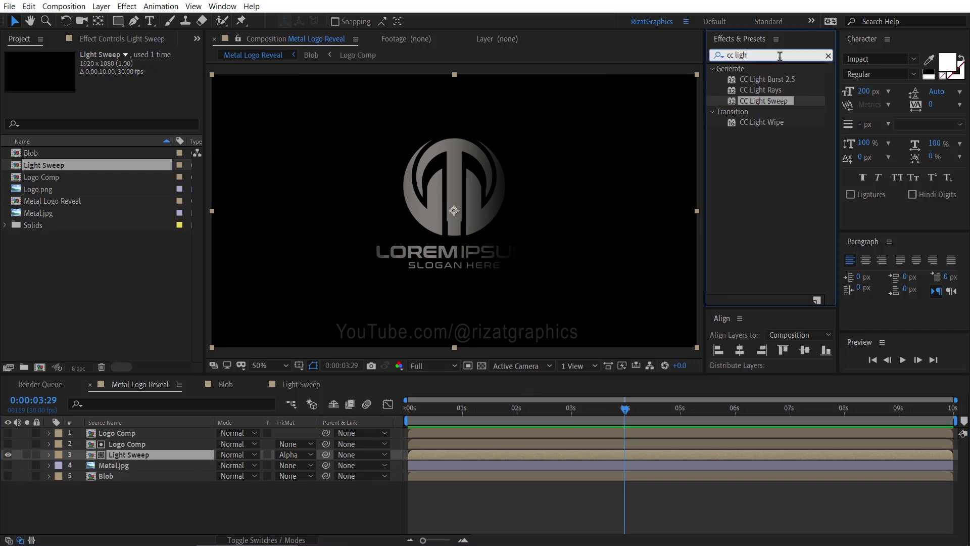
{"action": "type", "text": "cc glass"}
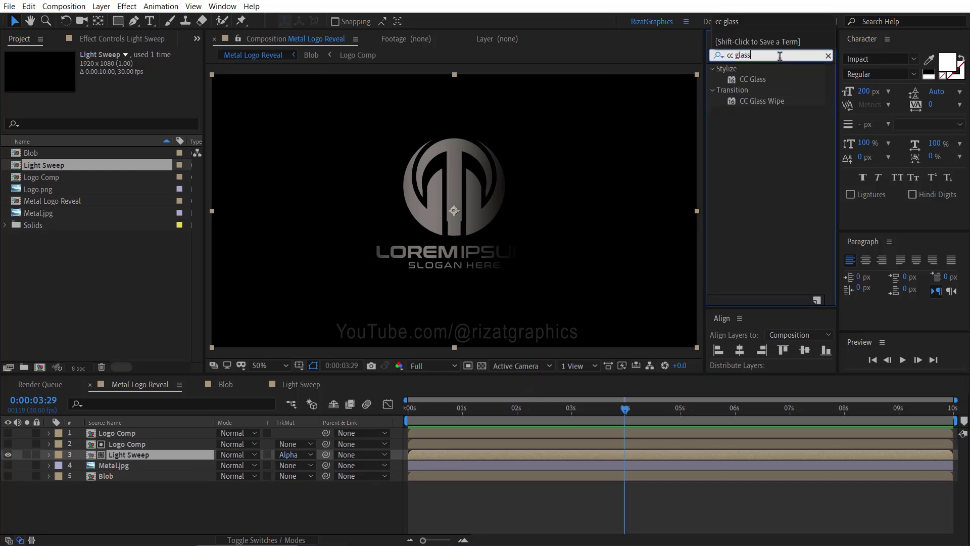
{"action": "left_click_drag", "start_coordinate": [759, 81], "coordinate": [143, 458]}
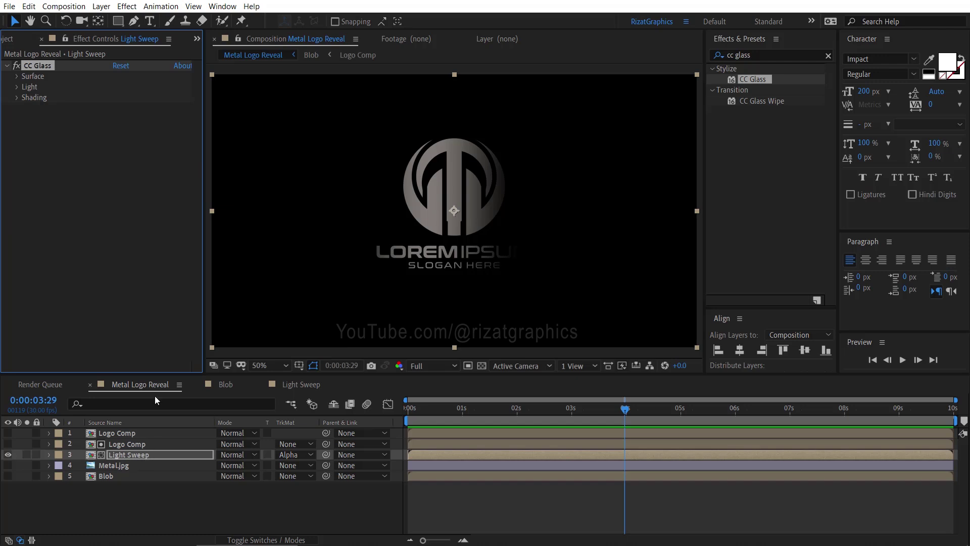
Set the CC Glass surface to Bump Map Metal.jpg, Property Luminance, Softness 2.2 and Height 50.
{"action": "left_click", "coordinate": [16, 76]}
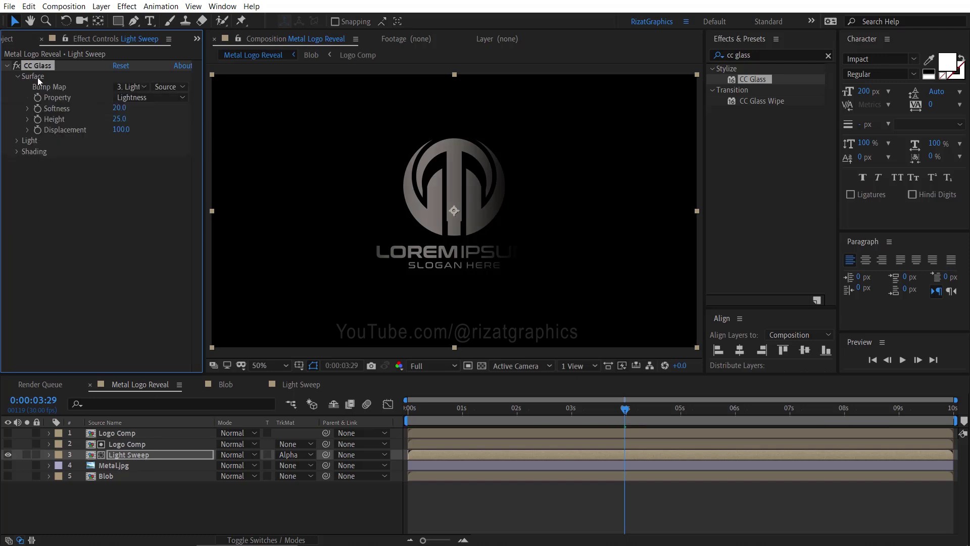
{"action": "left_click", "coordinate": [143, 86]}
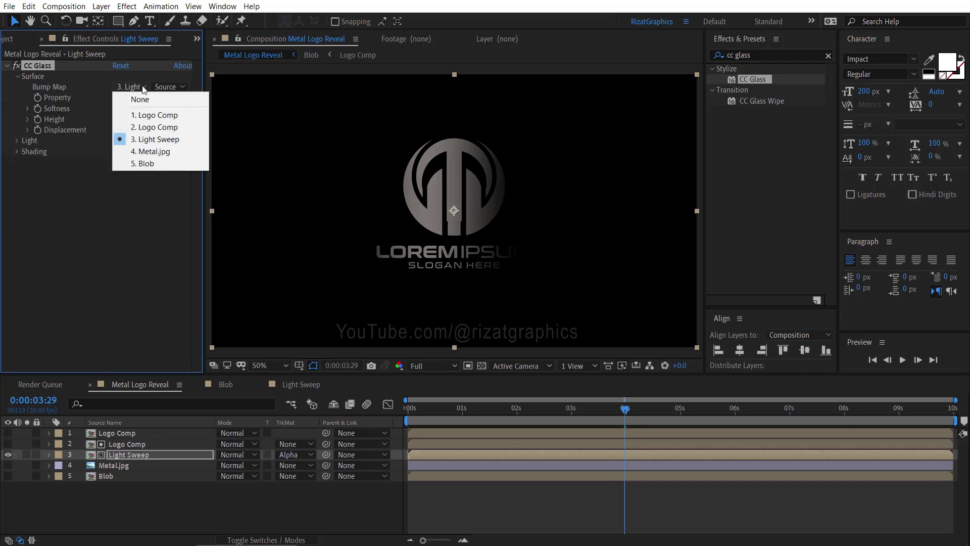
{"action": "left_click", "coordinate": [160, 152]}
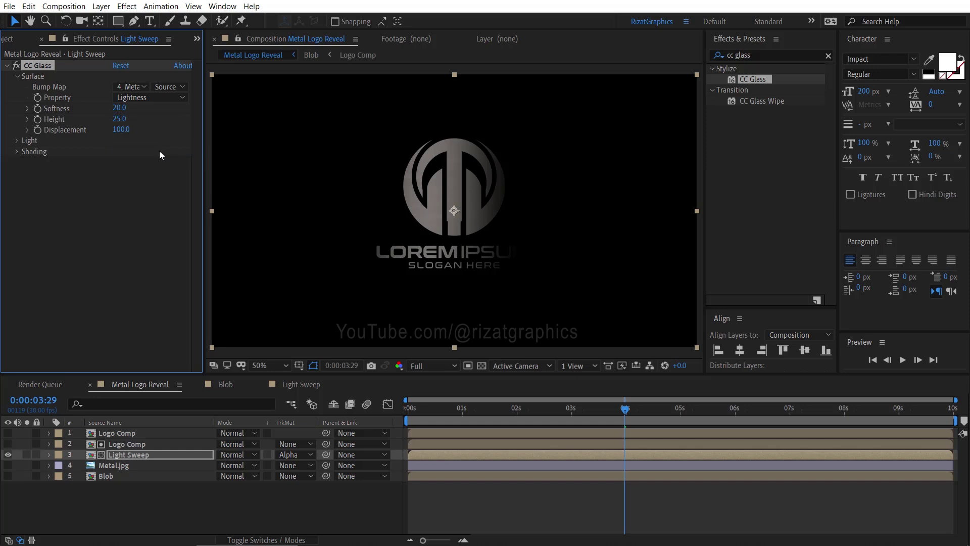
{"action": "left_click", "coordinate": [154, 98]}
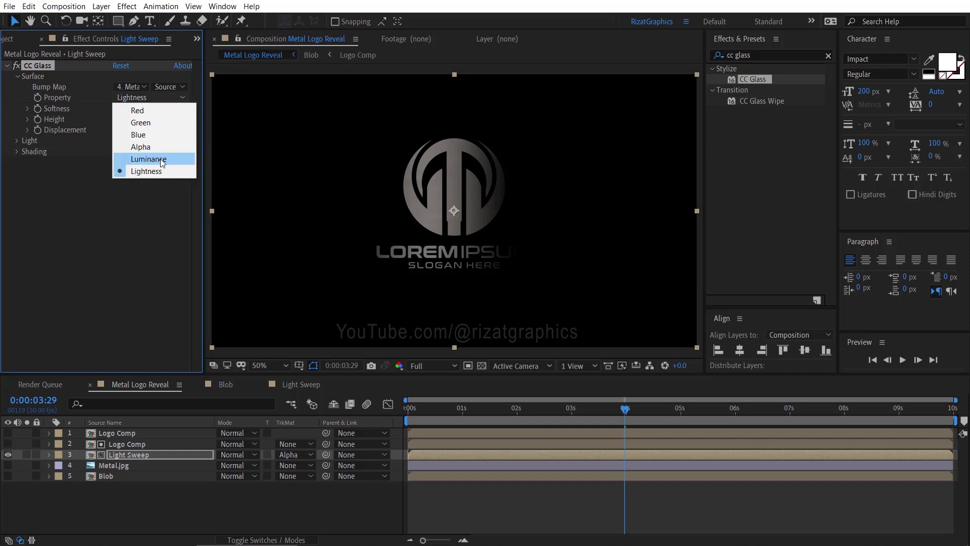
{"action": "left_click", "coordinate": [163, 161]}
{"action": "left_click", "coordinate": [133, 109]}
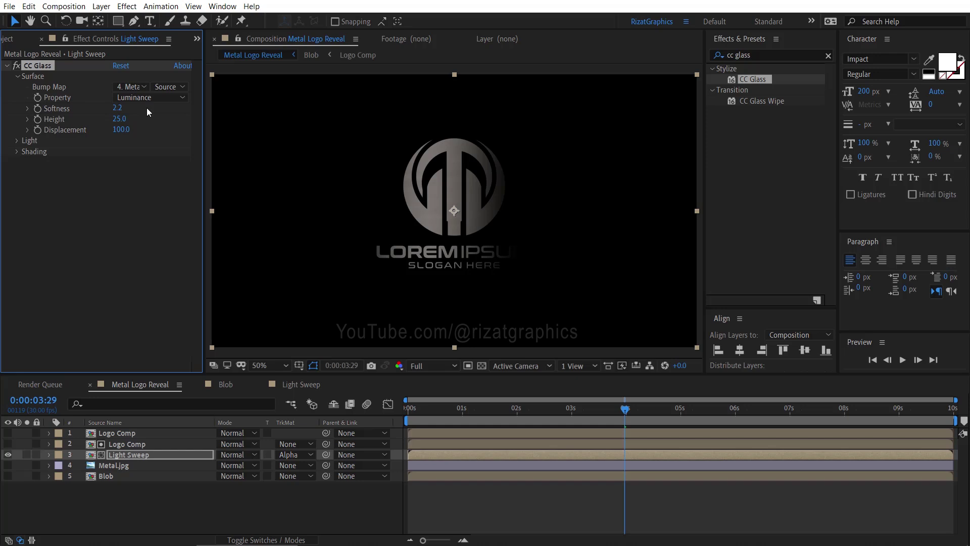
{"action": "left_click", "coordinate": [133, 119]}
Apply CC Blobbylize to the Light Sweep layer, with Blob as its Blob Layer and Alpha as its Property.
{"action": "left_click", "coordinate": [791, 55]}
{"action": "type", "text": "cc blob"}
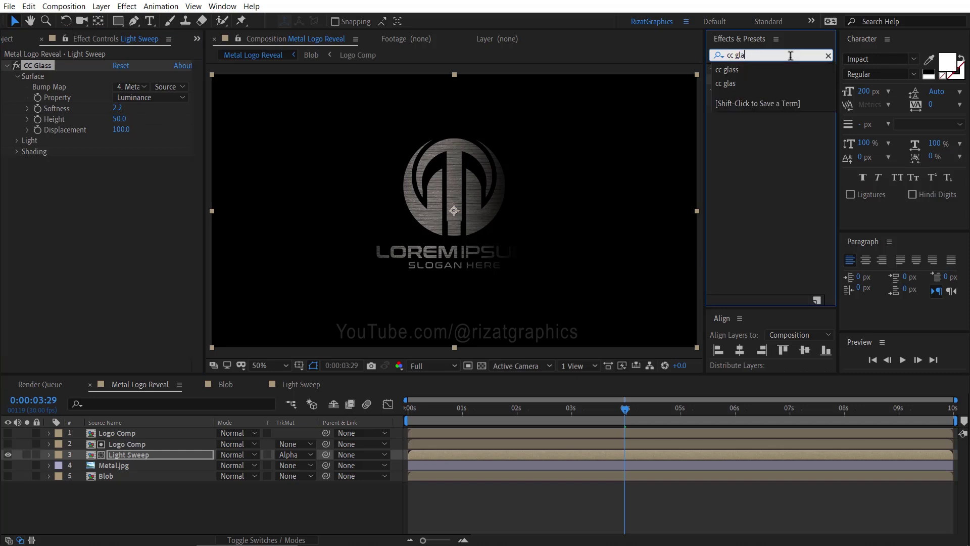
{"action": "left_click_drag", "start_coordinate": [760, 79], "coordinate": [167, 177]}
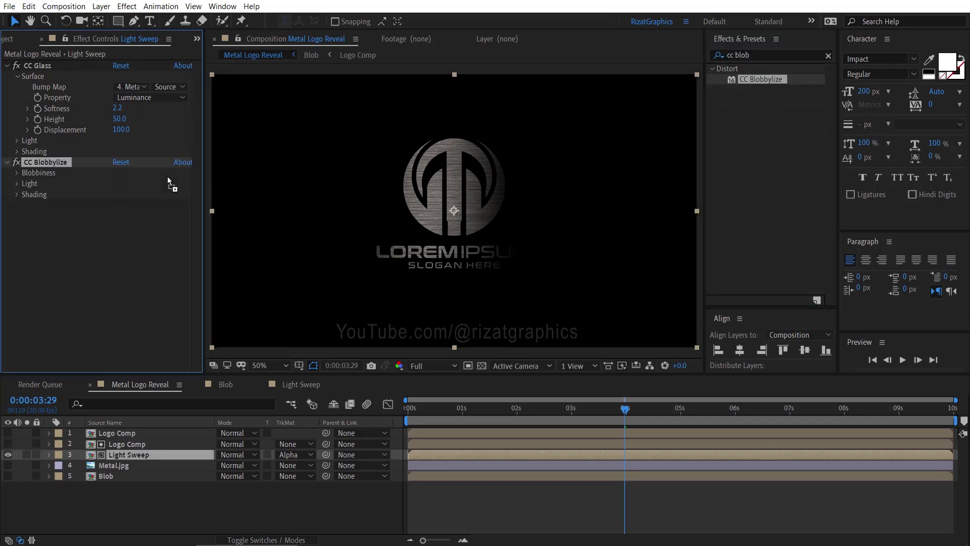
{"action": "left_click", "coordinate": [17, 173]}
{"action": "left_click", "coordinate": [140, 187]}
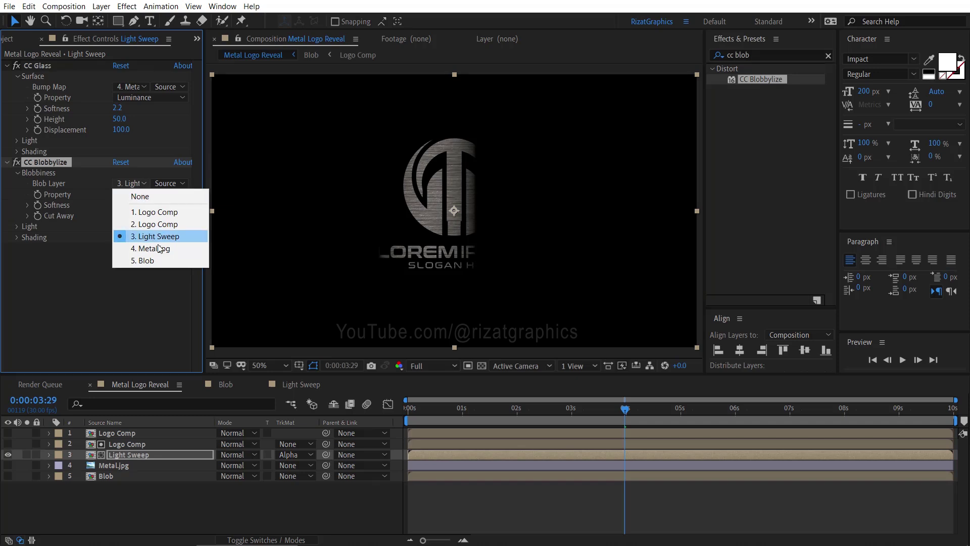
{"action": "left_click", "coordinate": [162, 261]}
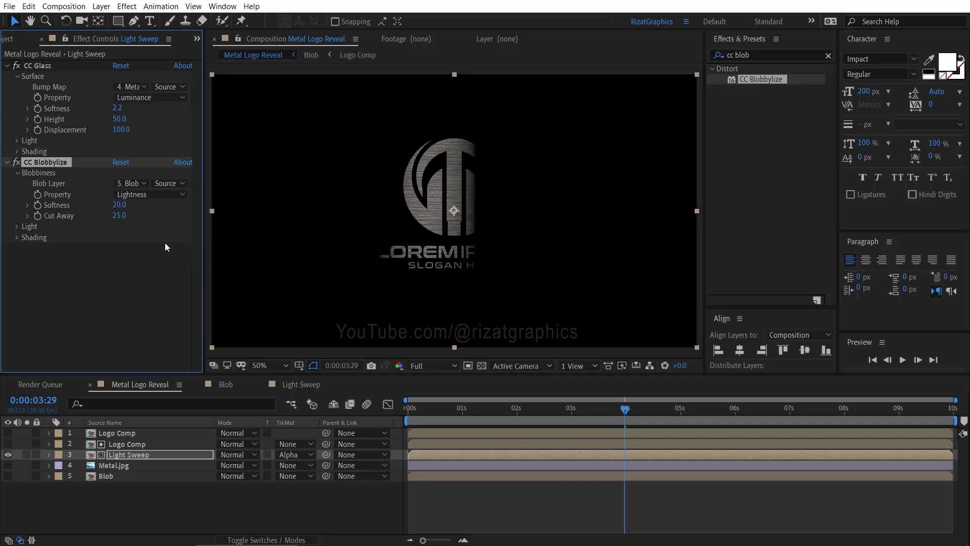
{"action": "left_click", "coordinate": [170, 196]}
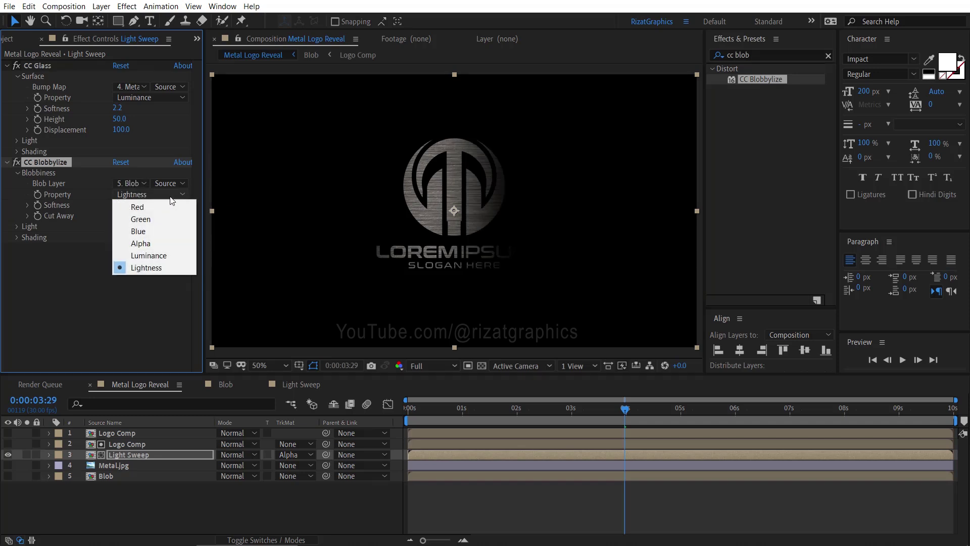
{"action": "left_click", "coordinate": [166, 243]}
Set the CC Blobbylize Softness to 5 and Cut Away to 60.
{"action": "left_click", "coordinate": [120, 205]}
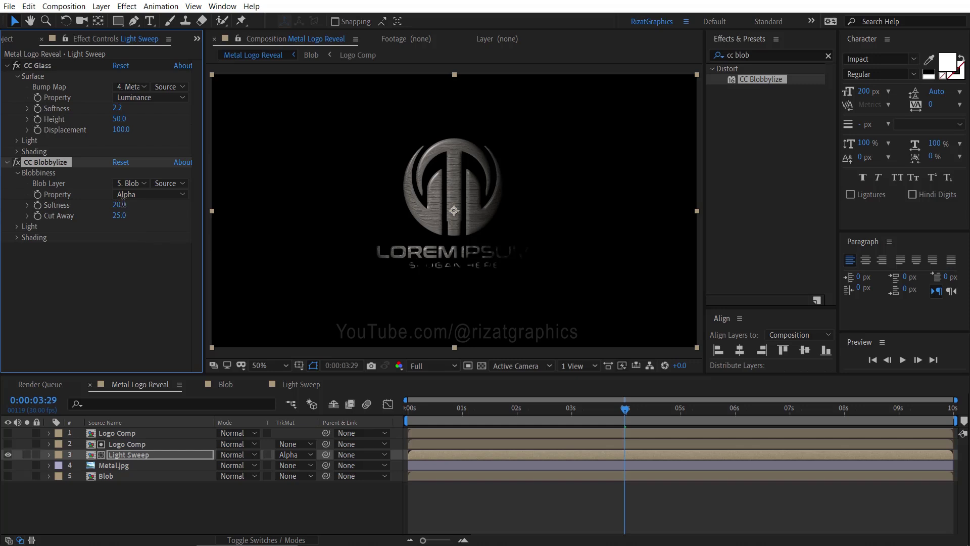
{"action": "key", "text": "Return"}
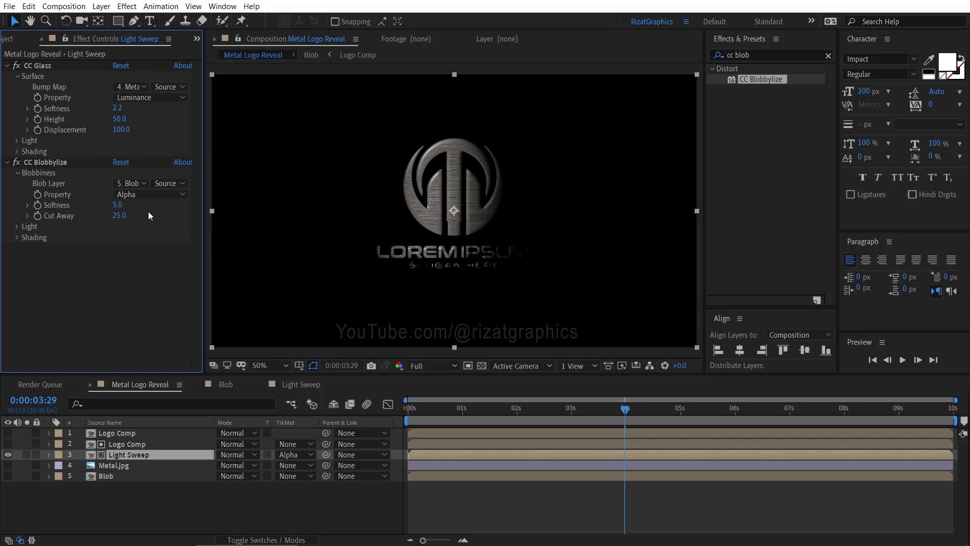
{"action": "left_click", "coordinate": [121, 216]}
{"action": "type", "text": "60"}
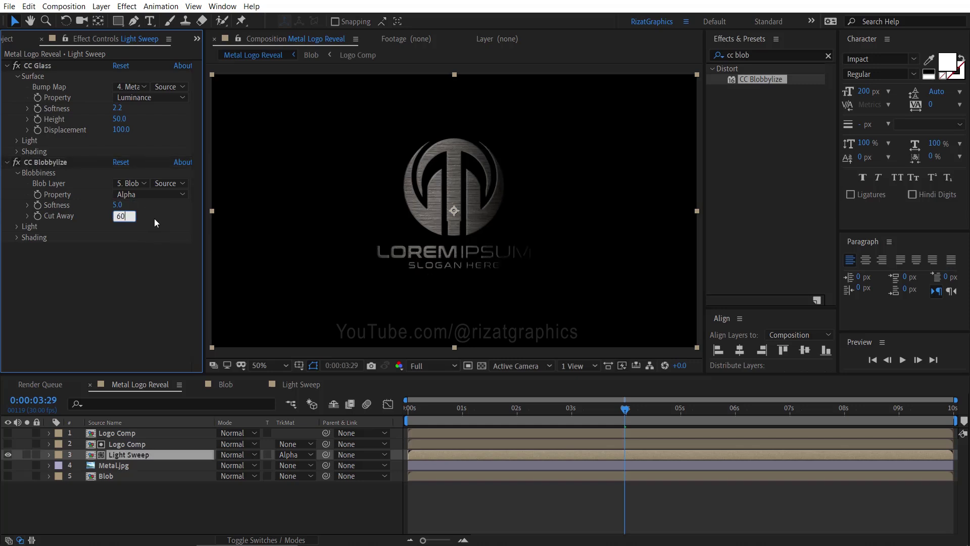
{"action": "key", "text": "Return"}
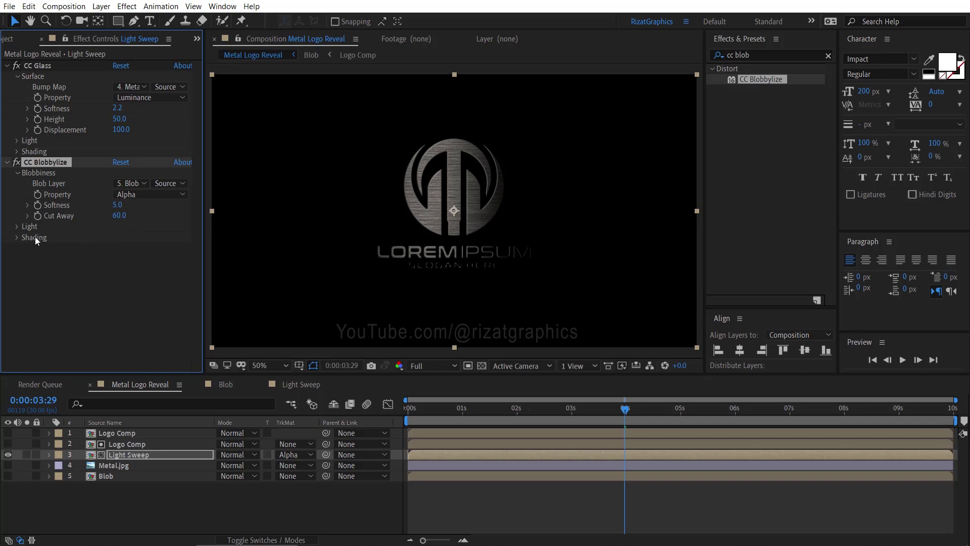
Set the CC Blobbylize shading's Ambient to 102, adjust its Diffuse value, and collapse both effects.
{"action": "left_click", "coordinate": [17, 237]}
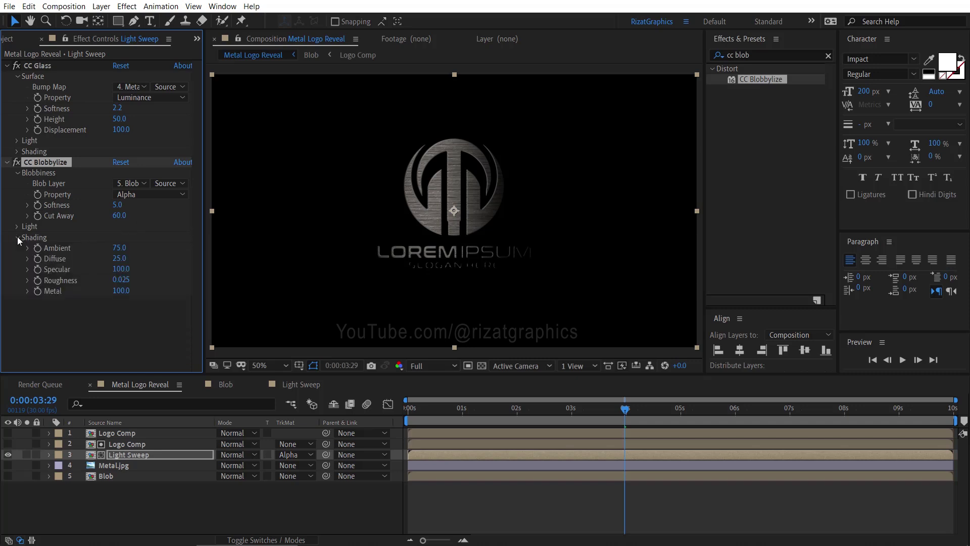
{"action": "left_click", "coordinate": [120, 247]}
{"action": "type", "text": "102"}
{"action": "key", "text": "Return"}
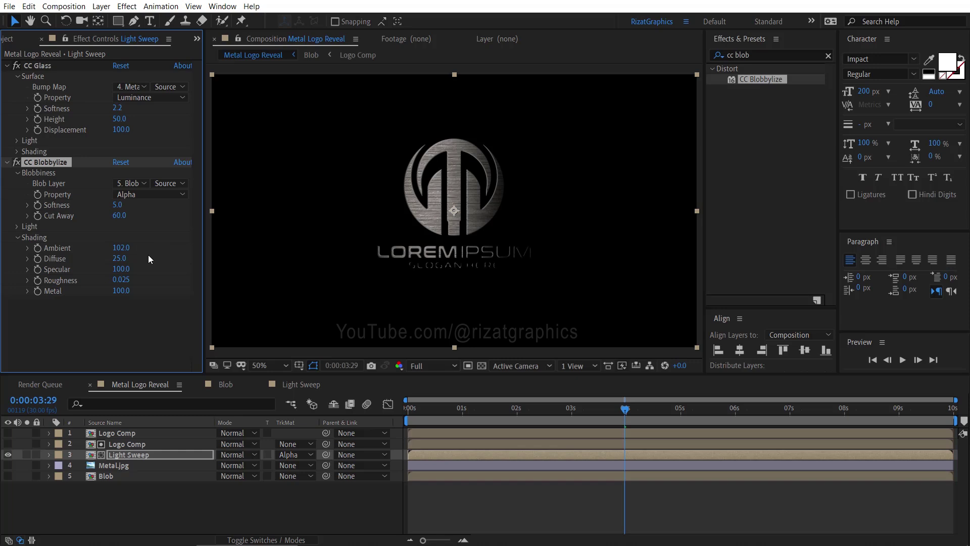
{"action": "left_click", "coordinate": [119, 259]}
{"action": "key", "text": "Return"}
{"action": "left_click", "coordinate": [7, 162]}
{"action": "left_click", "coordinate": [6, 65]}
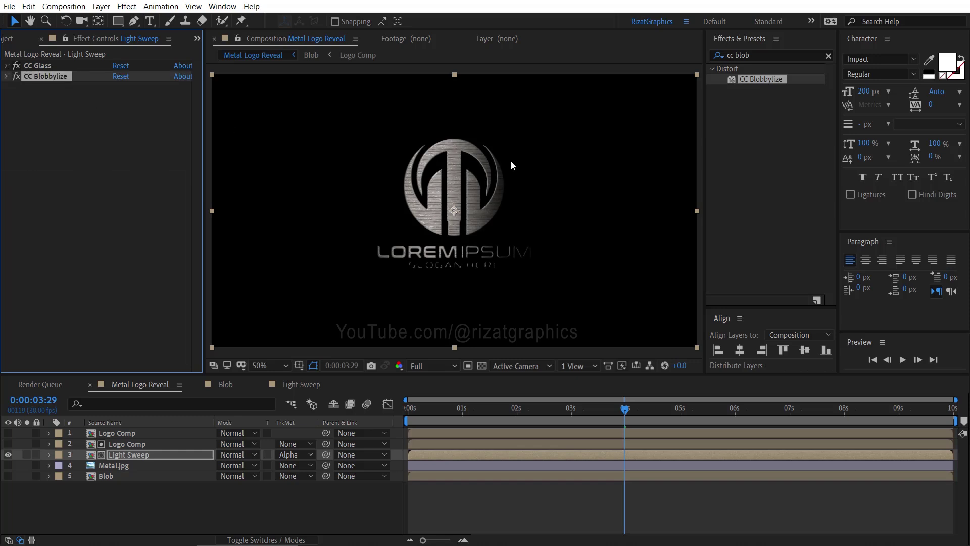
Apply the Curves effect to the Light Sweep layer, bend the RGB curve slightly upward to brighten it, and collapse the effect.
{"action": "left_click", "coordinate": [766, 54]}
{"action": "type", "text": "curve"}
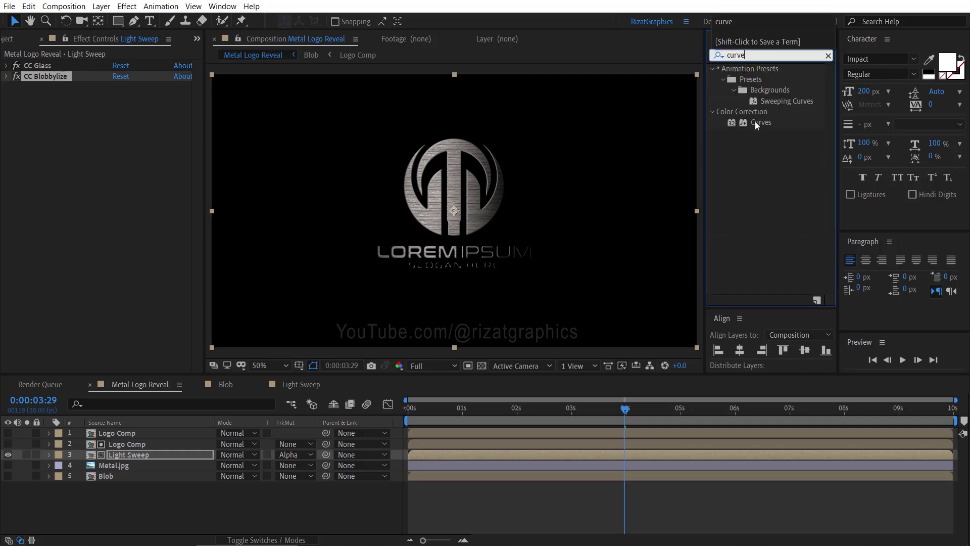
{"action": "left_click_drag", "start_coordinate": [756, 125], "coordinate": [130, 179]}
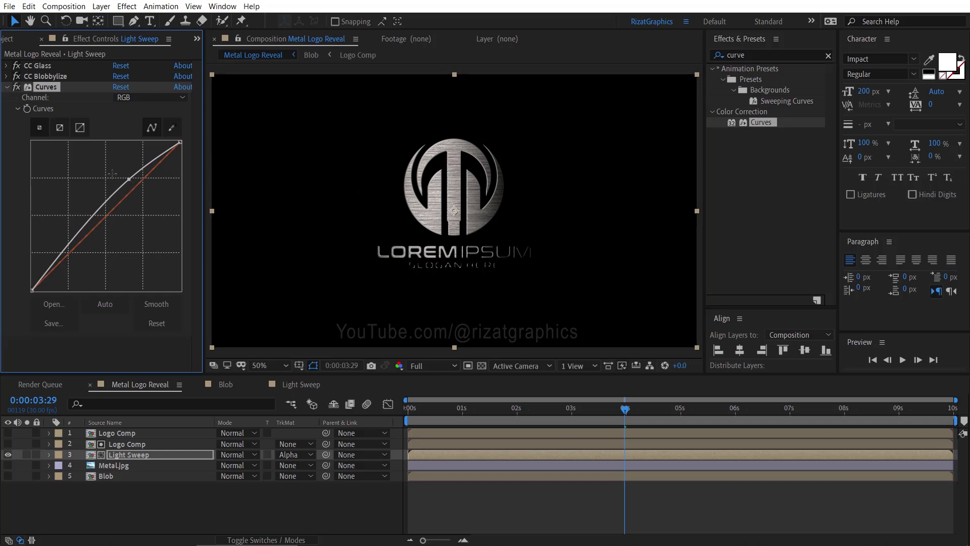
{"action": "left_click", "coordinate": [8, 88]}
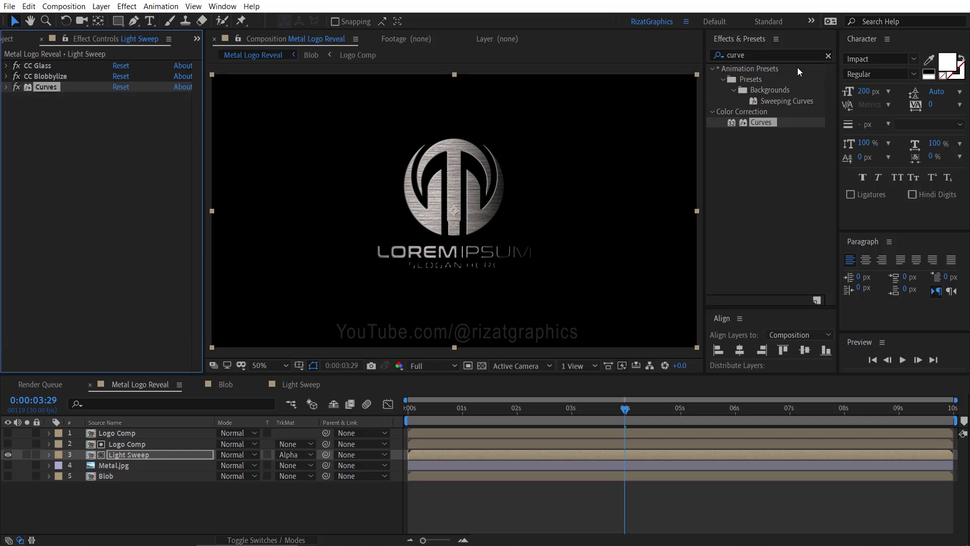
Apply the Tint effect to the Light Sweep layer.
{"action": "left_click", "coordinate": [783, 56]}
{"action": "key", "text": "ctrl+a"}
{"action": "type", "text": "tint"}
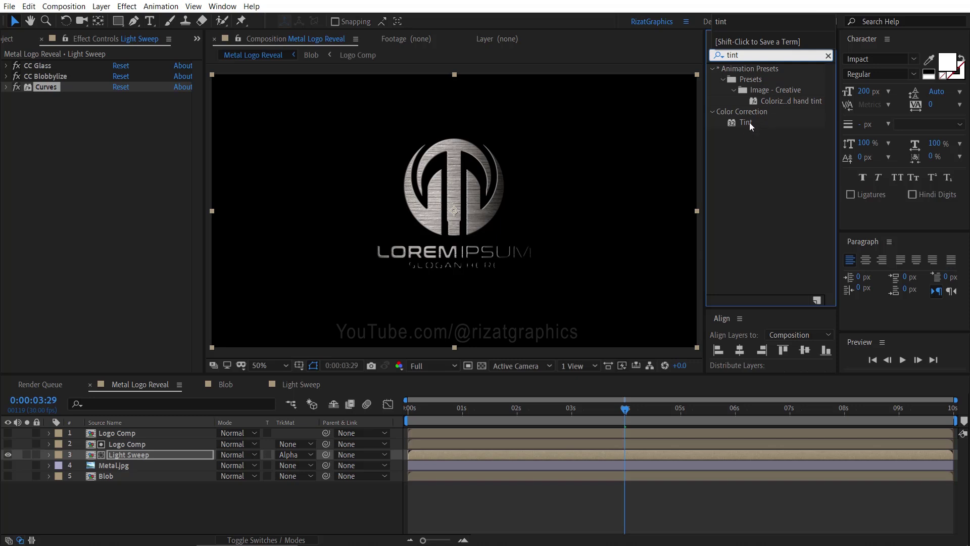
{"action": "left_click_drag", "start_coordinate": [749, 127], "coordinate": [134, 188]}
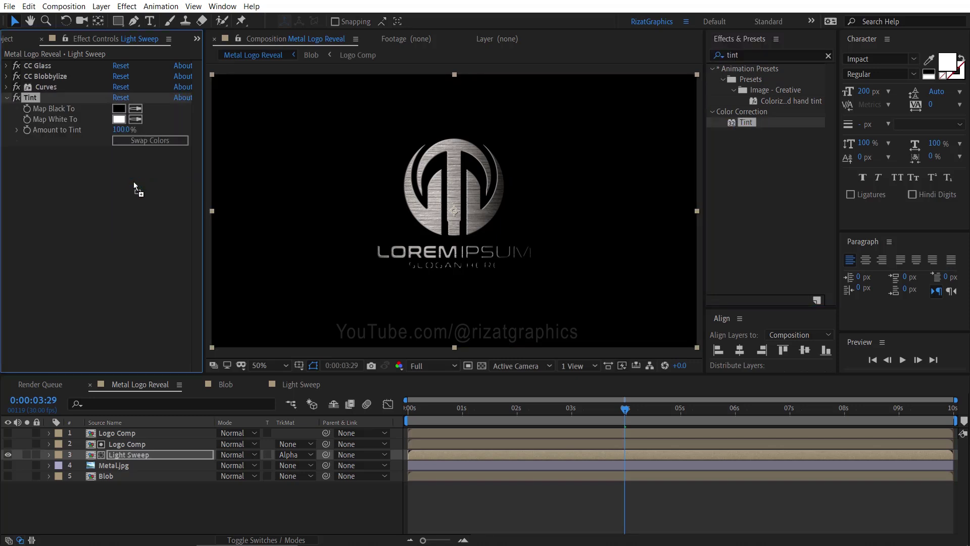
Set the Tint effect's Map White To color to BFD8EB.
{"action": "left_click", "coordinate": [121, 120]}
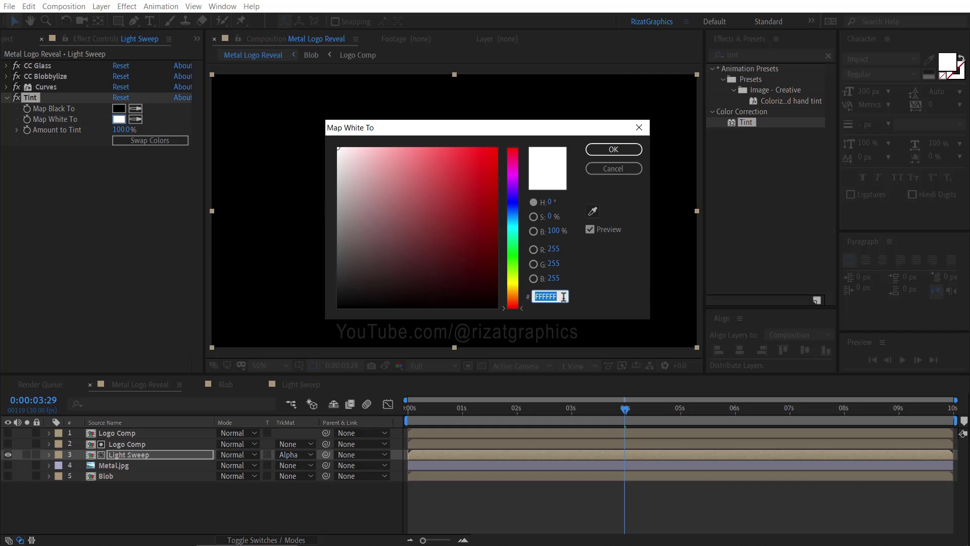
{"action": "type", "text": "BFD"}
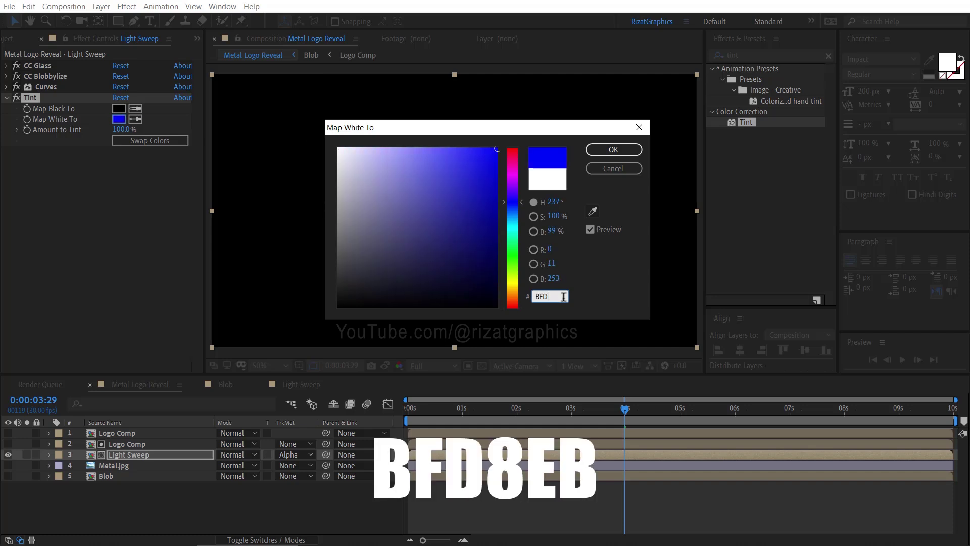
{"action": "type", "text": "8E"}
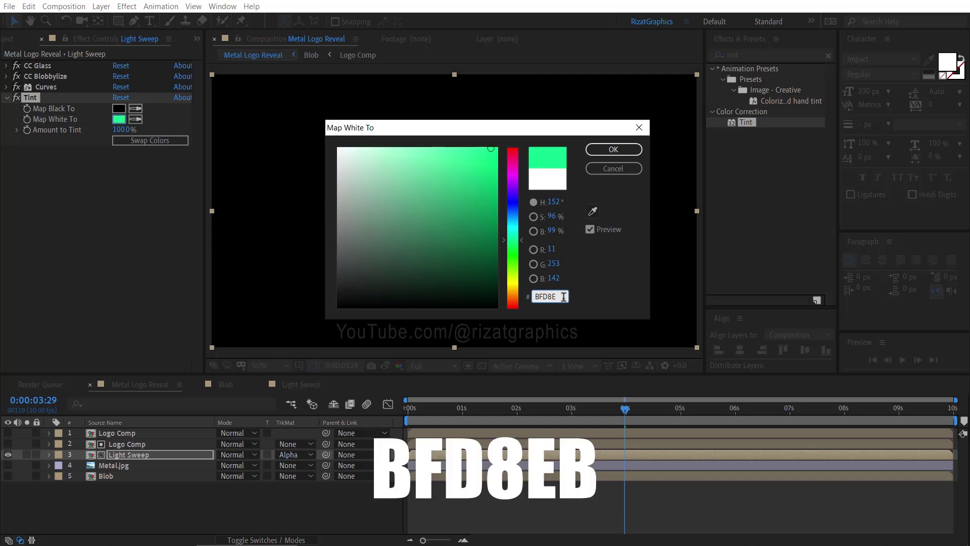
{"action": "type", "text": "B"}
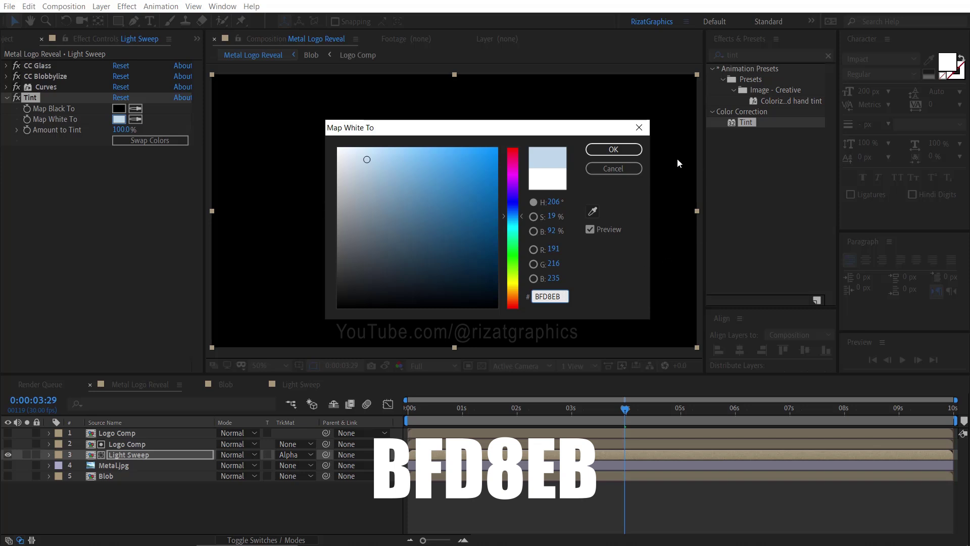
{"action": "left_click", "coordinate": [620, 149]}
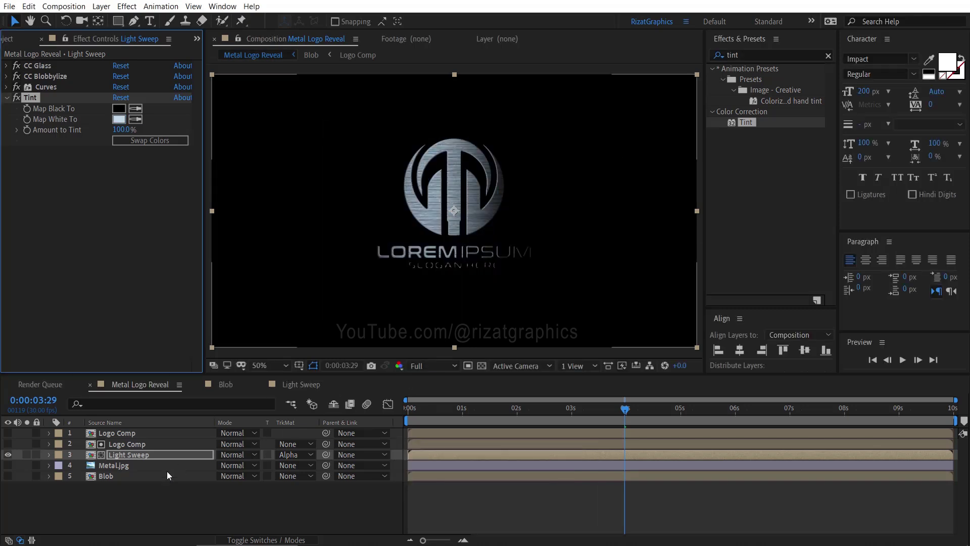
Create a new adjustment layer above all layers in the Metal Logo Reveal composition.
{"action": "right_click", "coordinate": [150, 498]}
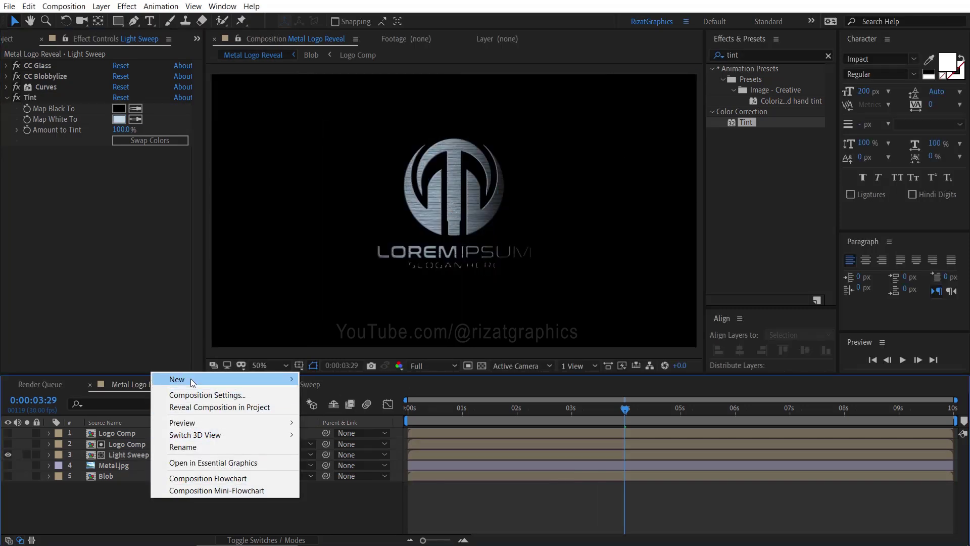
{"action": "mouse_move", "coordinate": [190, 378]}
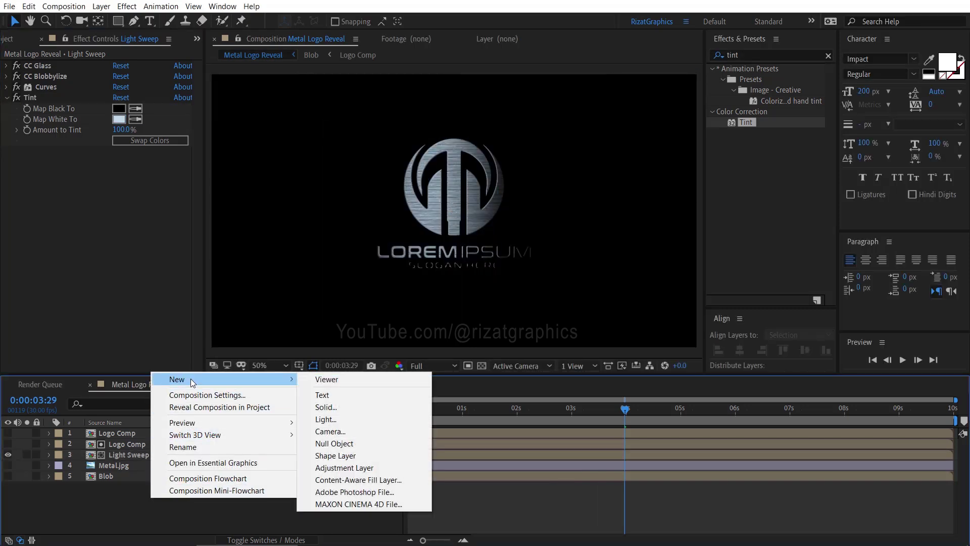
{"action": "left_click", "coordinate": [349, 467]}
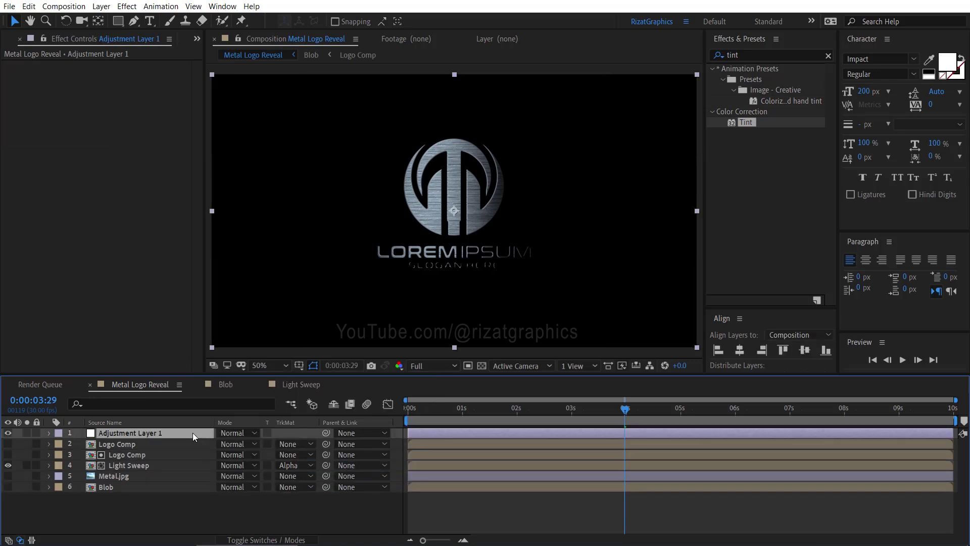
Apply the Sharpen effect to the adjustment layer with a Sharpen Amount of 8.
{"action": "left_click", "coordinate": [782, 55]}
{"action": "type", "text": "shar"}
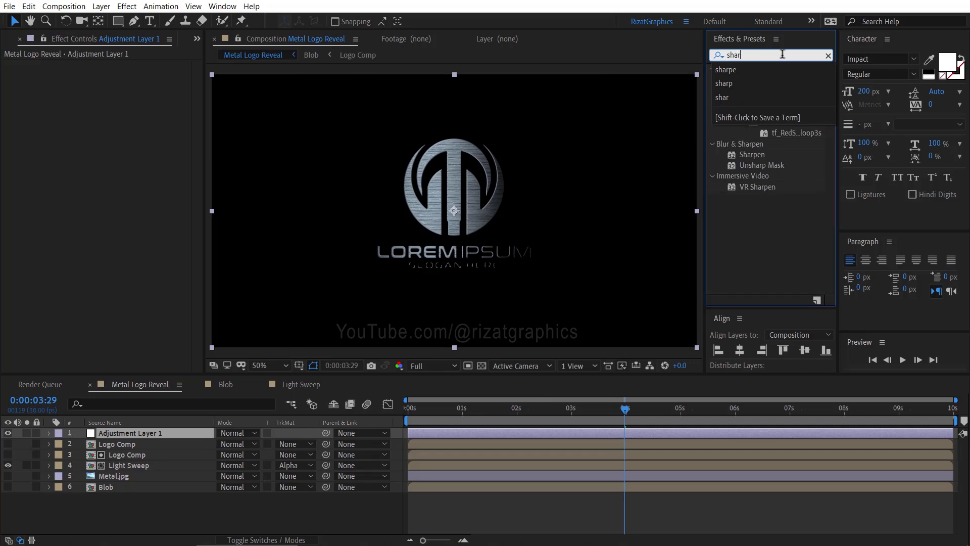
{"action": "type", "text": "p"}
{"action": "left_click", "coordinate": [769, 141]}
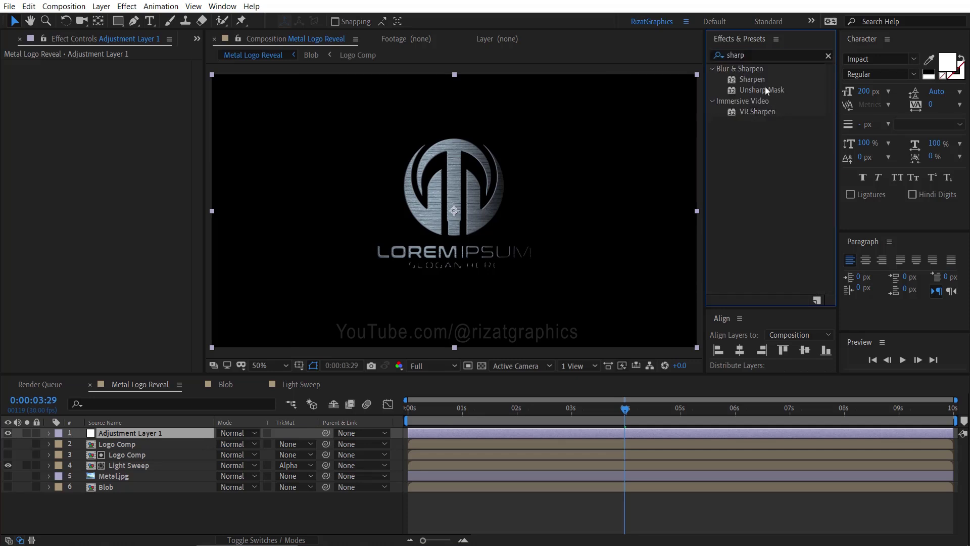
{"action": "left_click_drag", "start_coordinate": [751, 79], "coordinate": [178, 211]}
{"action": "left_click_drag", "start_coordinate": [117, 430], "coordinate": [121, 435]}
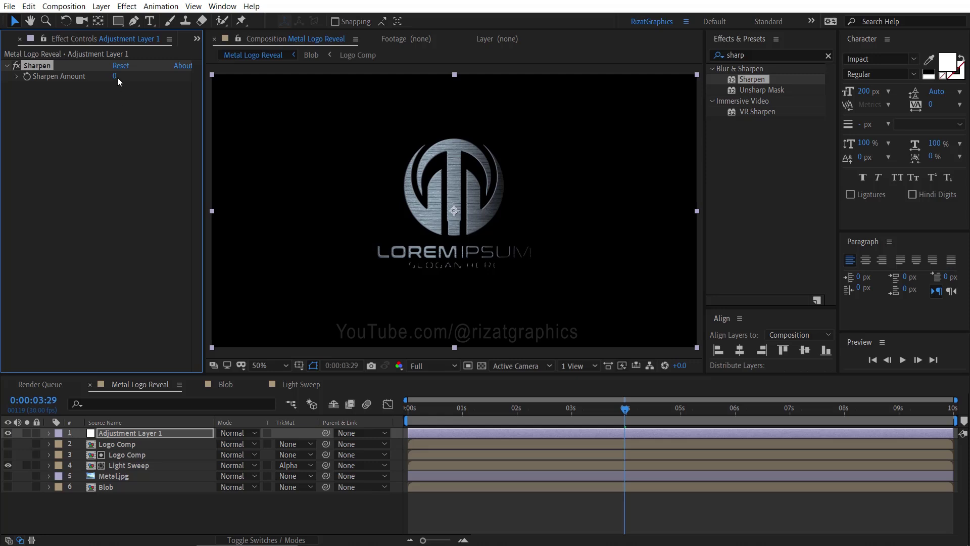
{"action": "type", "text": "8"}
{"action": "key", "text": "Return"}
Add the Noise effect to the adjustment layer, with Amount of Noise at 2.2% and Use Color Noise turned off.
{"action": "left_click", "coordinate": [796, 53]}
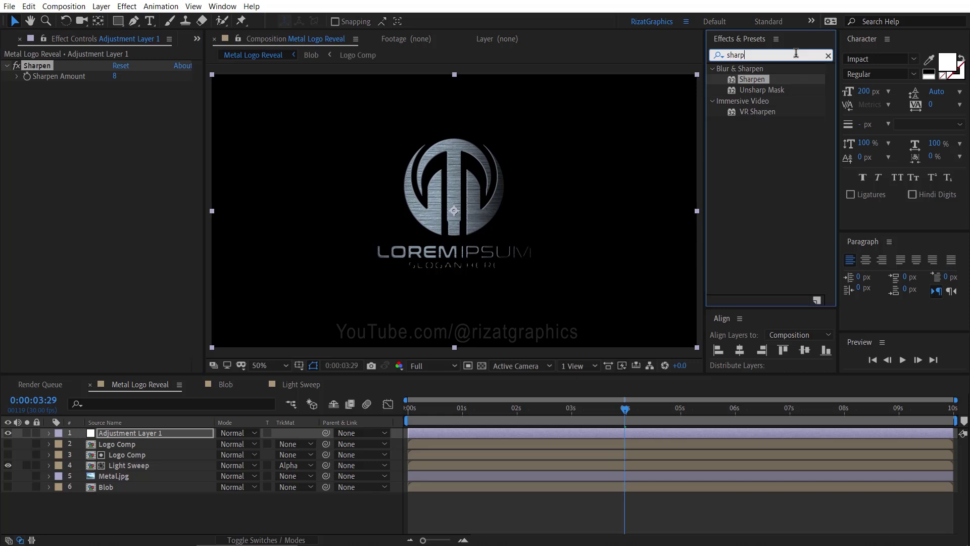
{"action": "type", "text": "noise"}
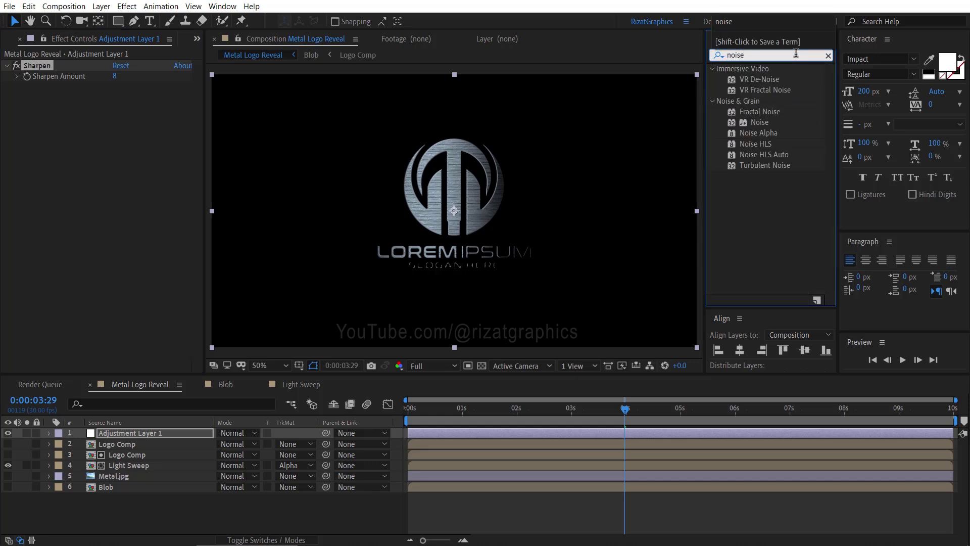
{"action": "left_click_drag", "start_coordinate": [768, 123], "coordinate": [134, 154]}
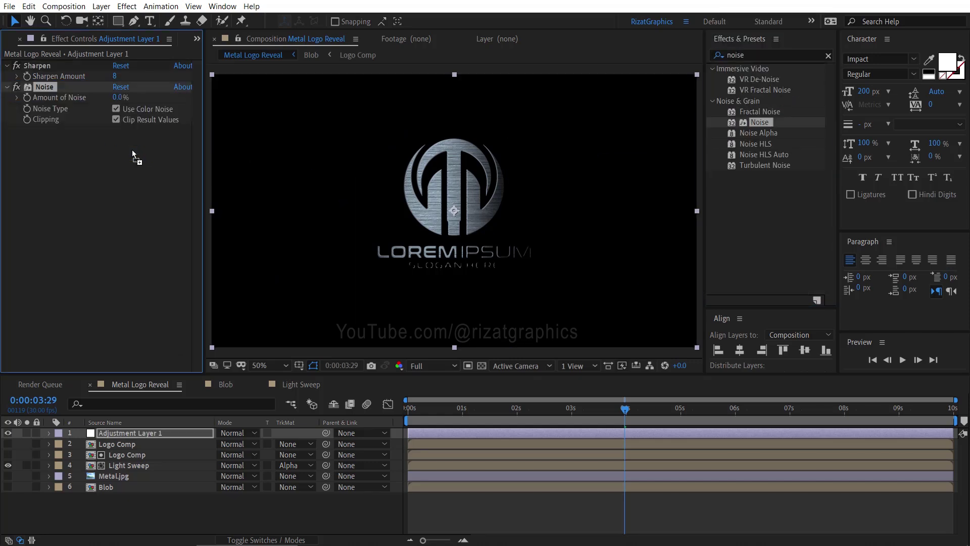
{"action": "left_click", "coordinate": [119, 97]}
{"action": "key", "text": "Return"}
Add the Curves effect to the adjustment layer and raise the RGB curve slightly in the highlights and shadows.
{"action": "double_click", "coordinate": [748, 54]}
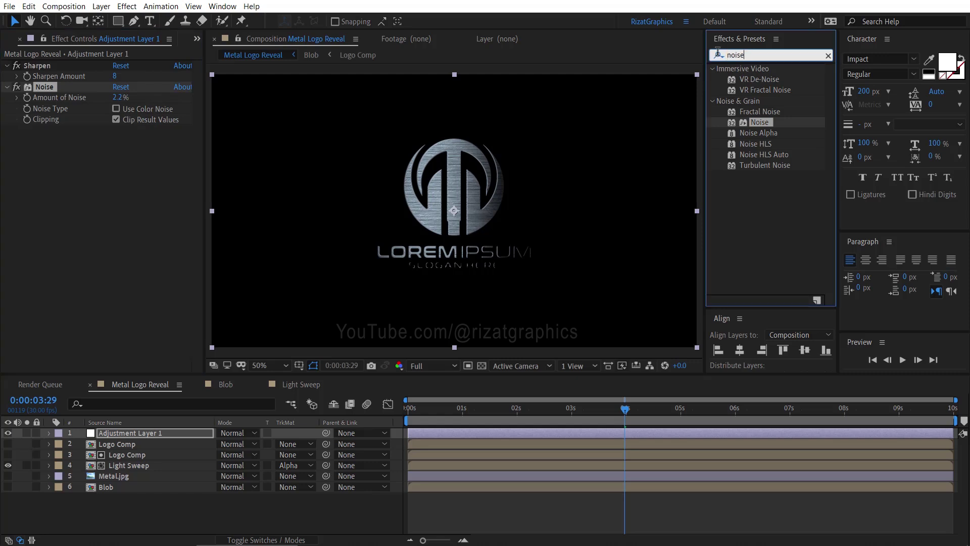
{"action": "type", "text": "curve"}
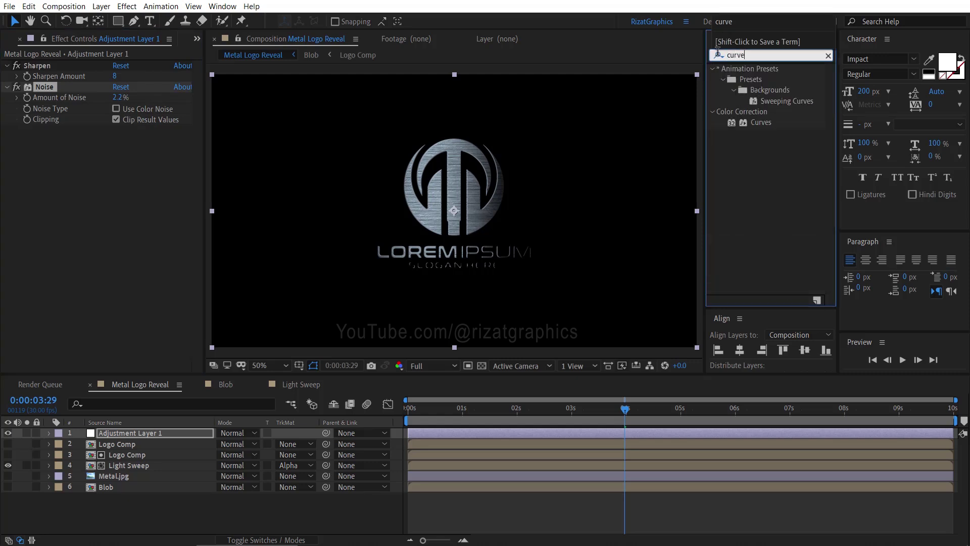
{"action": "left_click_drag", "start_coordinate": [763, 128], "coordinate": [125, 164]}
{"action": "left_click_drag", "start_coordinate": [138, 223], "coordinate": [156, 195]}
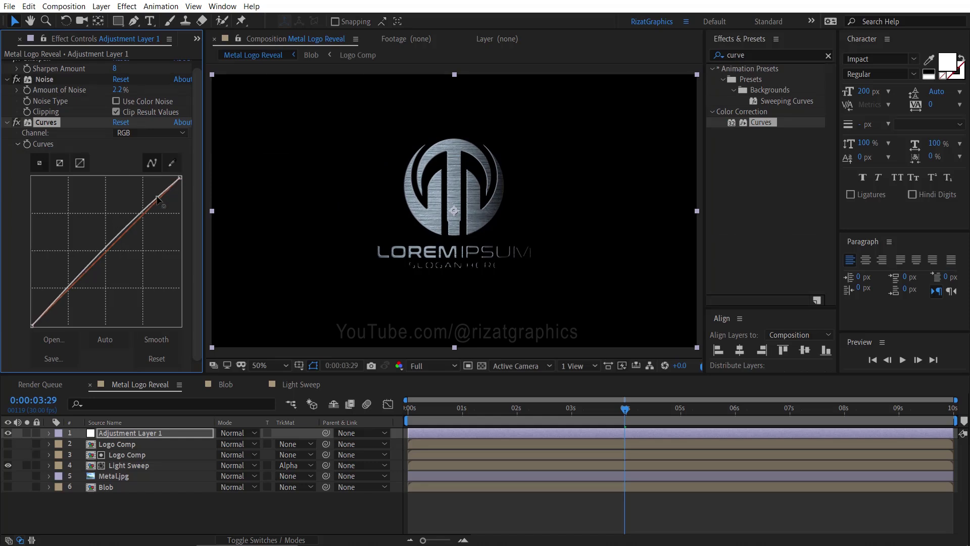
{"action": "left_click_drag", "start_coordinate": [88, 267], "coordinate": [83, 266]}
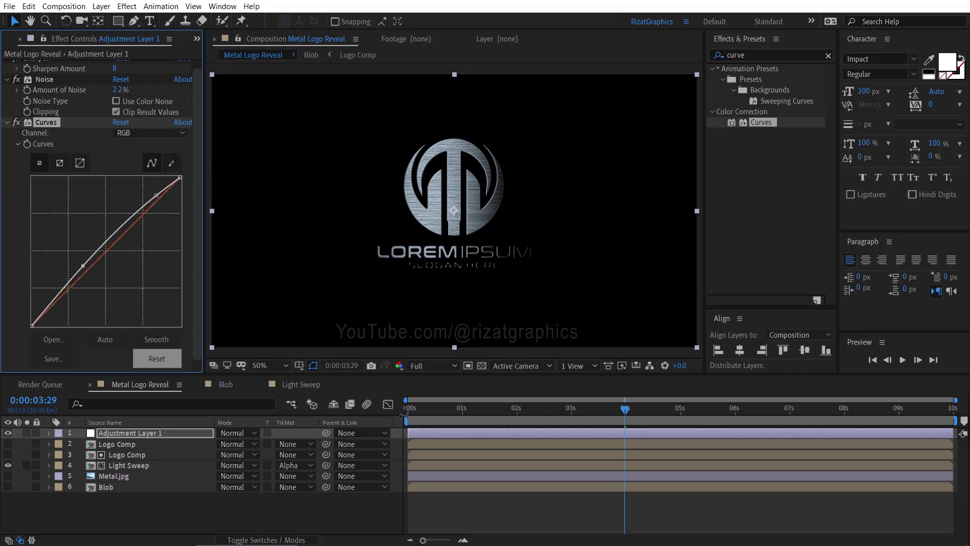
Play the Metal Logo Reveal composition from the start to check the light sweep, and stop playback.
{"action": "left_click", "coordinate": [407, 412]}
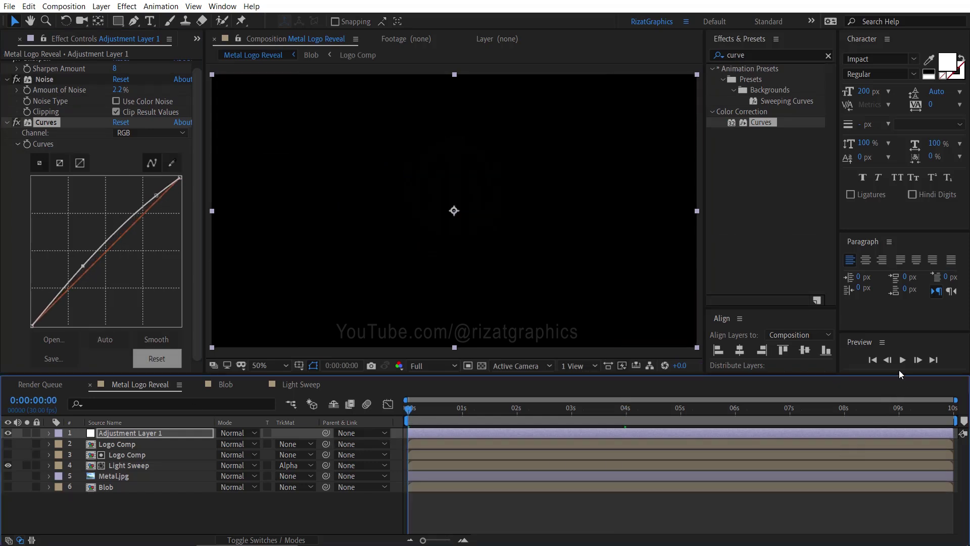
{"action": "left_click", "coordinate": [902, 360]}
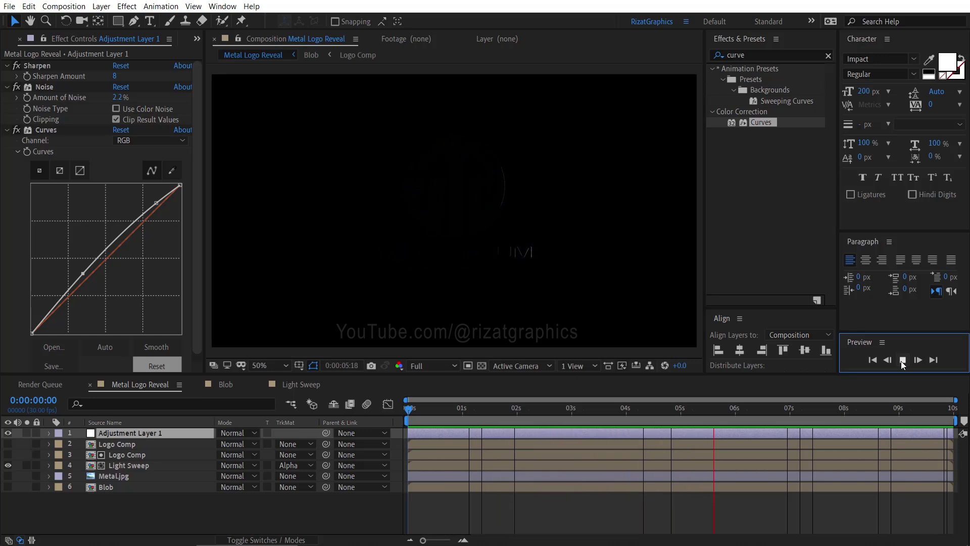
{"action": "left_click", "coordinate": [902, 360]}
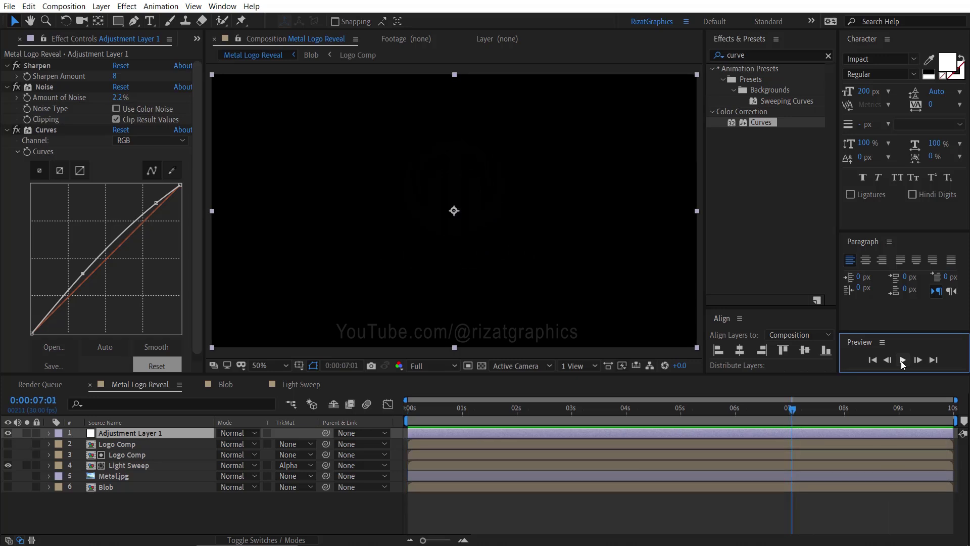
Make the upper Logo Comp layer visible and apply the Linear Wipe effect to it, with the current time at 0:00:03:00.
{"action": "left_click", "coordinate": [8, 444]}
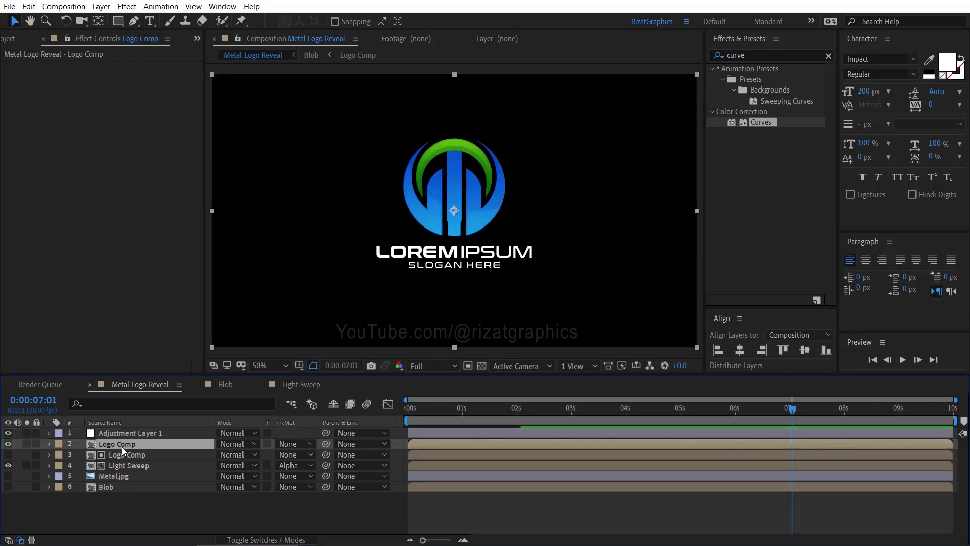
{"action": "left_click", "coordinate": [121, 445]}
{"action": "left_click", "coordinate": [571, 409]}
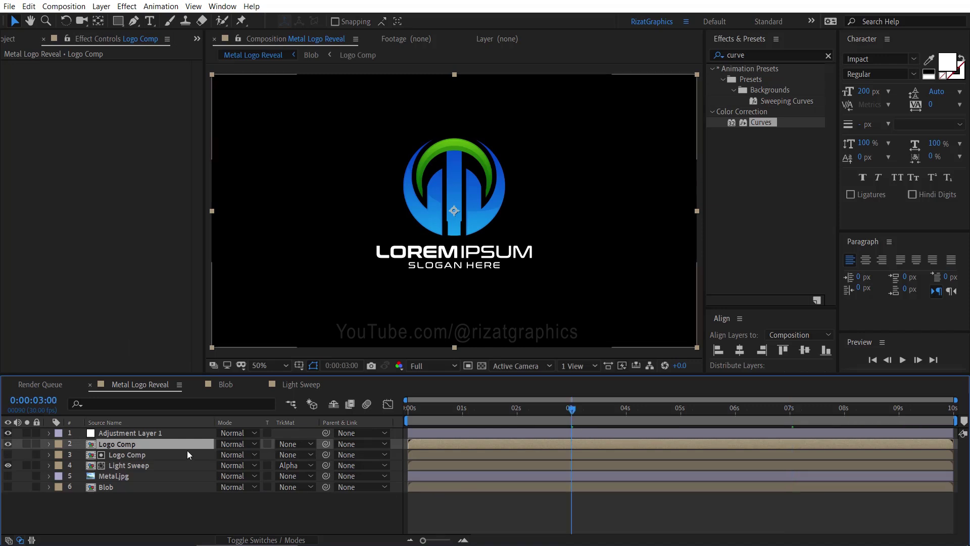
{"action": "right_click", "coordinate": [172, 442]}
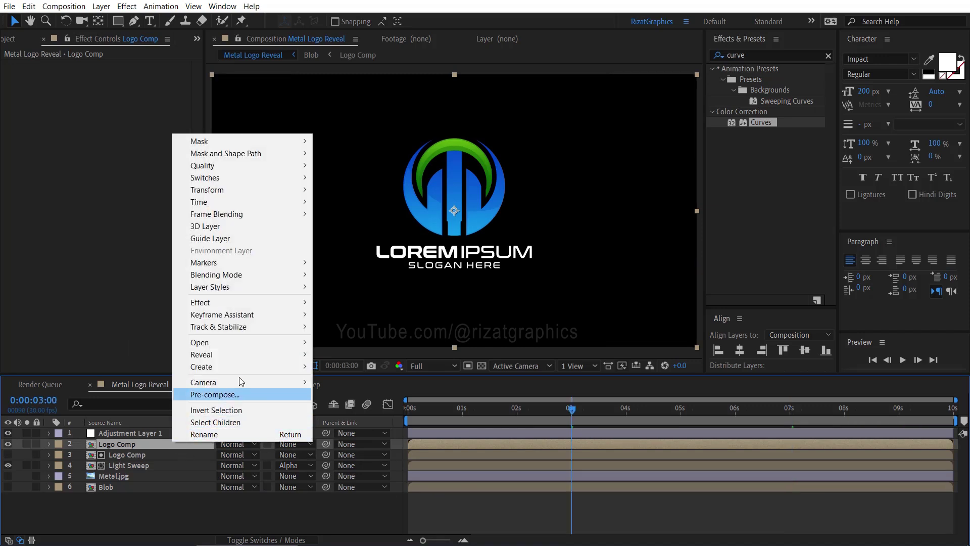
{"action": "mouse_move", "coordinate": [255, 302]}
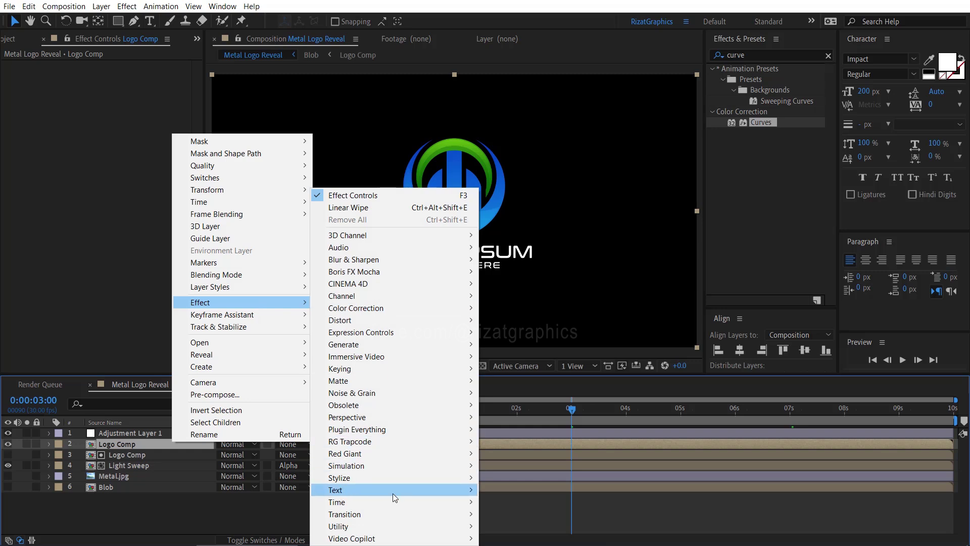
{"action": "mouse_move", "coordinate": [390, 514]}
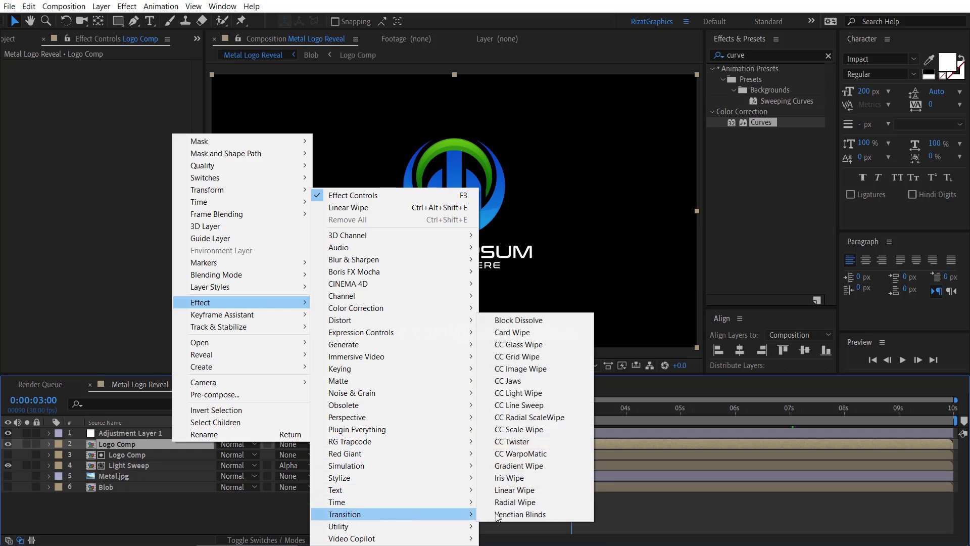
{"action": "left_click", "coordinate": [556, 491]}
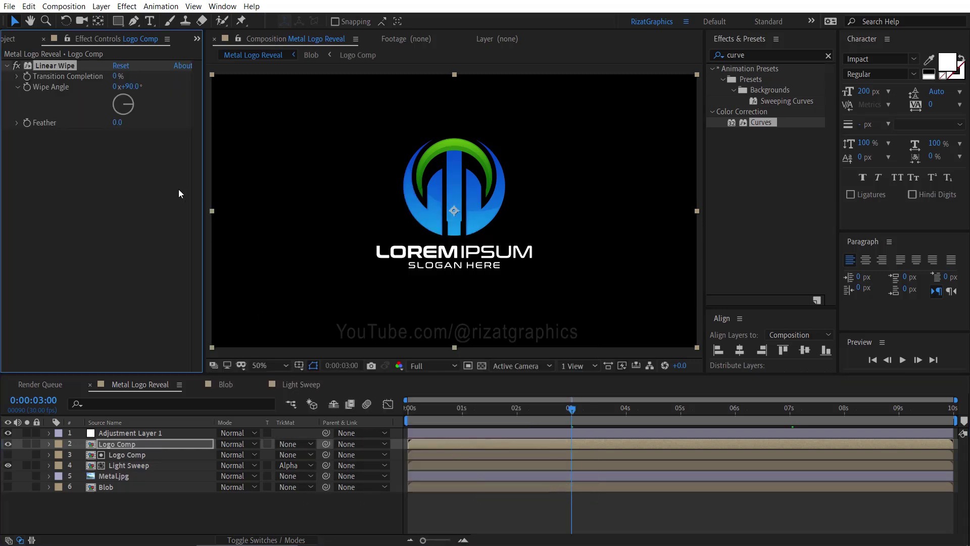
Set the Linear Wipe's Wipe Angle to -90° and keyframe its Transition Completion at 100% at 0:00:03:00.
{"action": "left_click", "coordinate": [130, 86]}
{"action": "type", "text": "-90"}
{"action": "key", "text": "Return"}
{"action": "left_click", "coordinate": [116, 77]}
{"action": "type", "text": "100"}
{"action": "key", "text": "Return"}
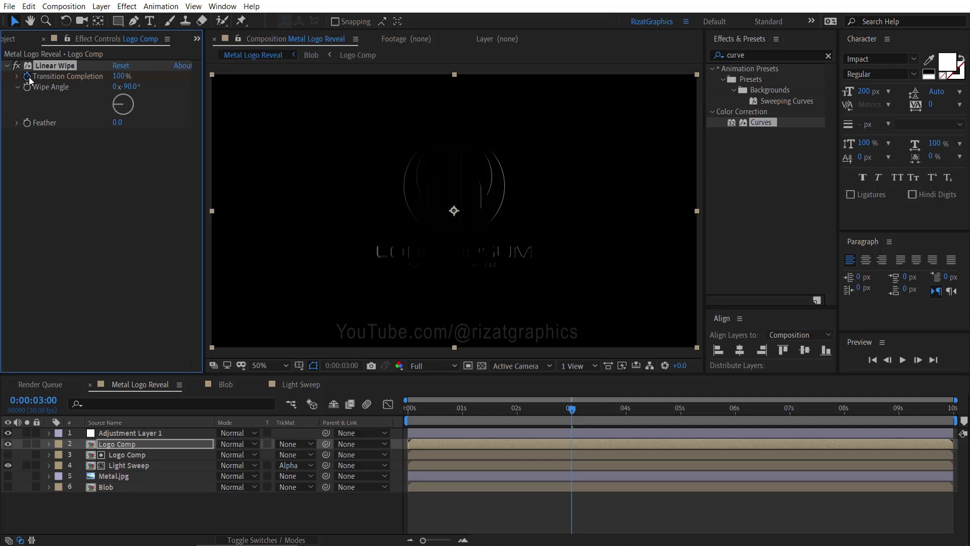
Keyframe the Linear Wipe's Transition Completion at 0% at 0:00:05:06 and set its Feather to 150.
{"action": "left_click", "coordinate": [690, 409]}
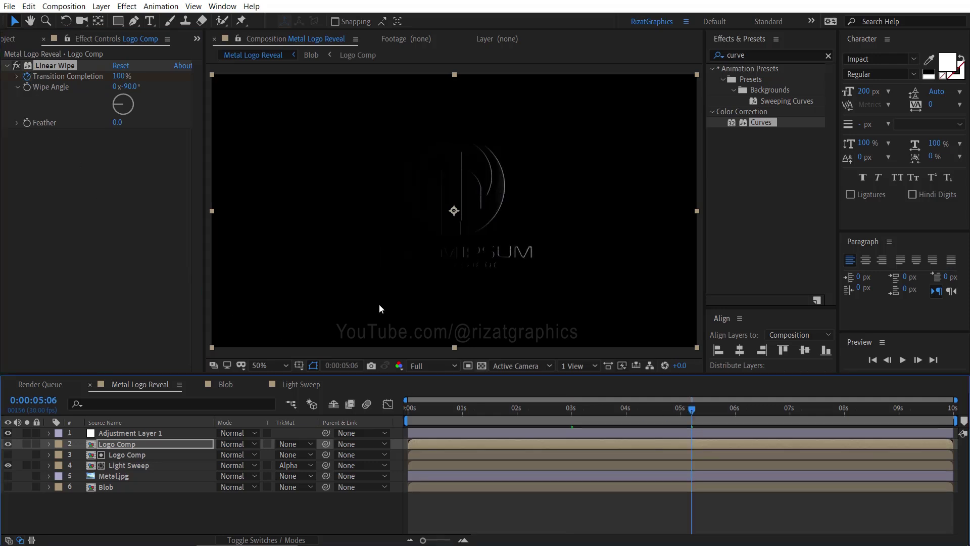
{"action": "left_click", "coordinate": [121, 77]}
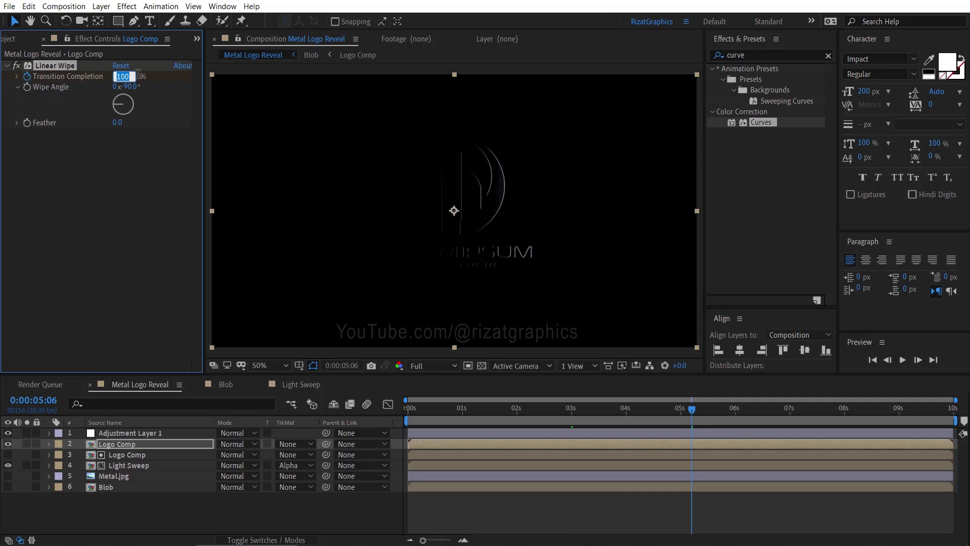
{"action": "type", "text": "0"}
{"action": "key", "text": "Return"}
{"action": "left_click", "coordinate": [116, 123]}
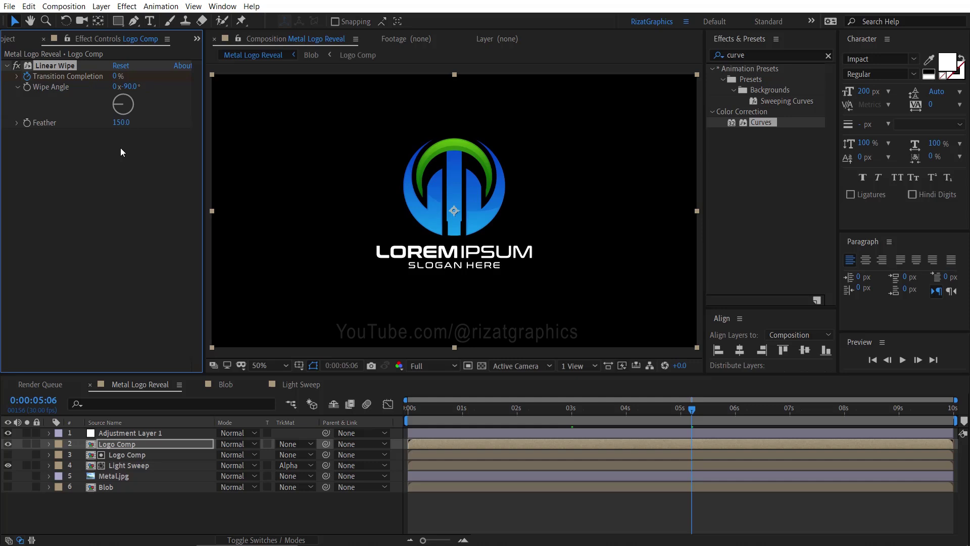
Play the composition from the start to review the colored logo's wipe reveal.
{"action": "left_click", "coordinate": [401, 410]}
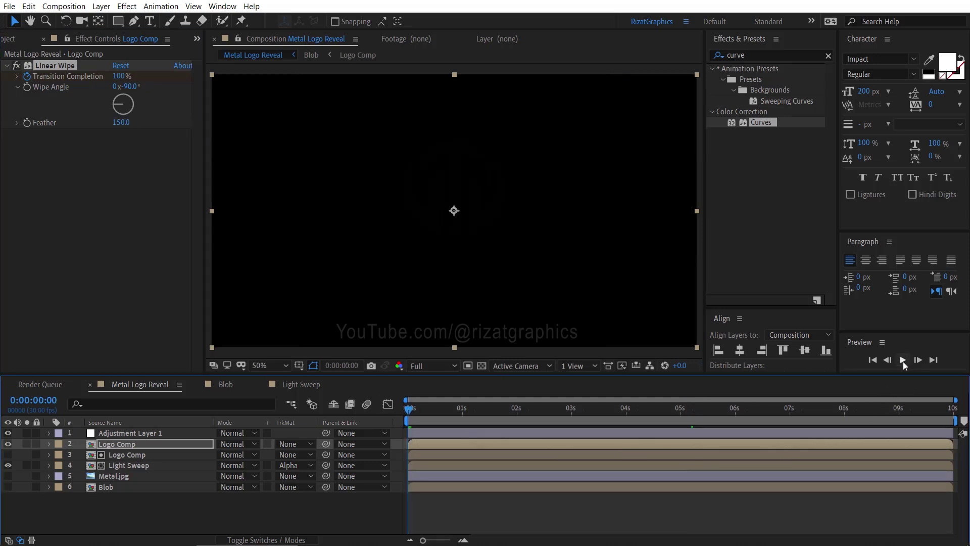
{"action": "left_click", "coordinate": [902, 360]}
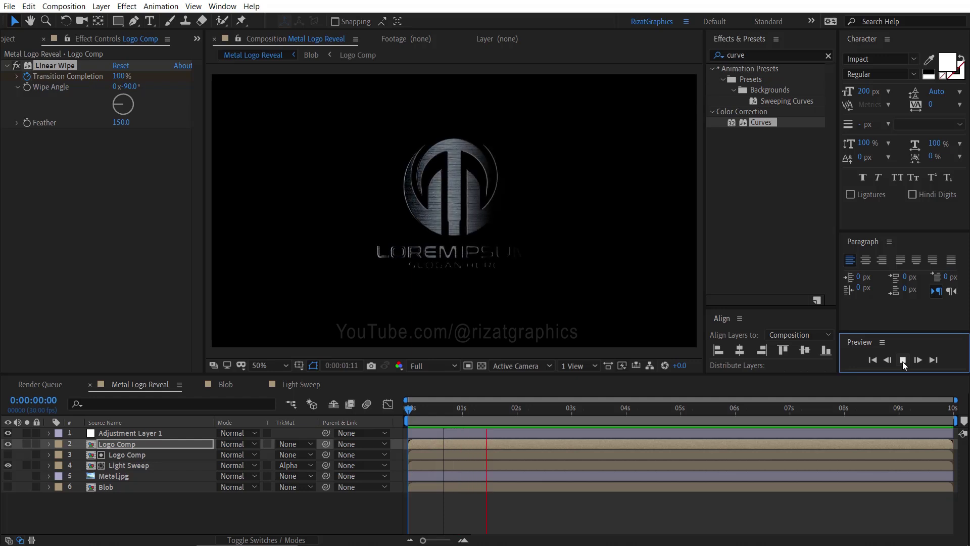